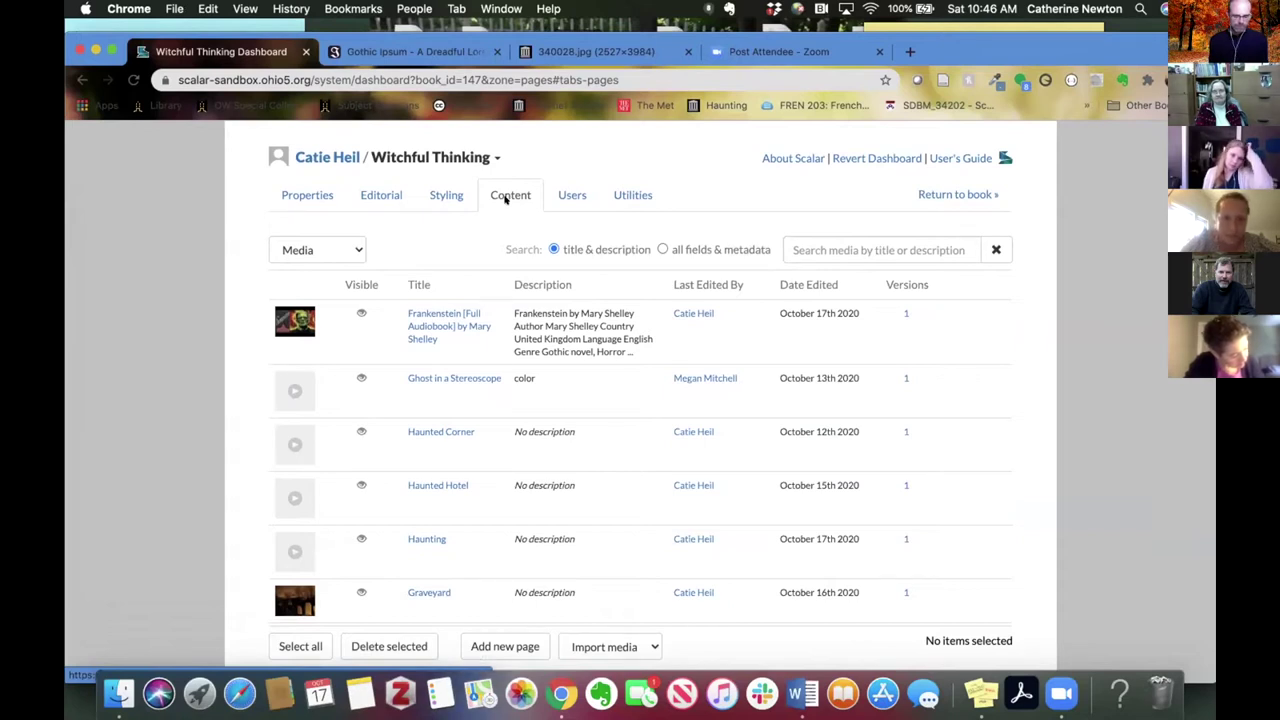
Switch the content list from Media to Pages and open Historical Hauntings in the editor
left_click(333, 242)
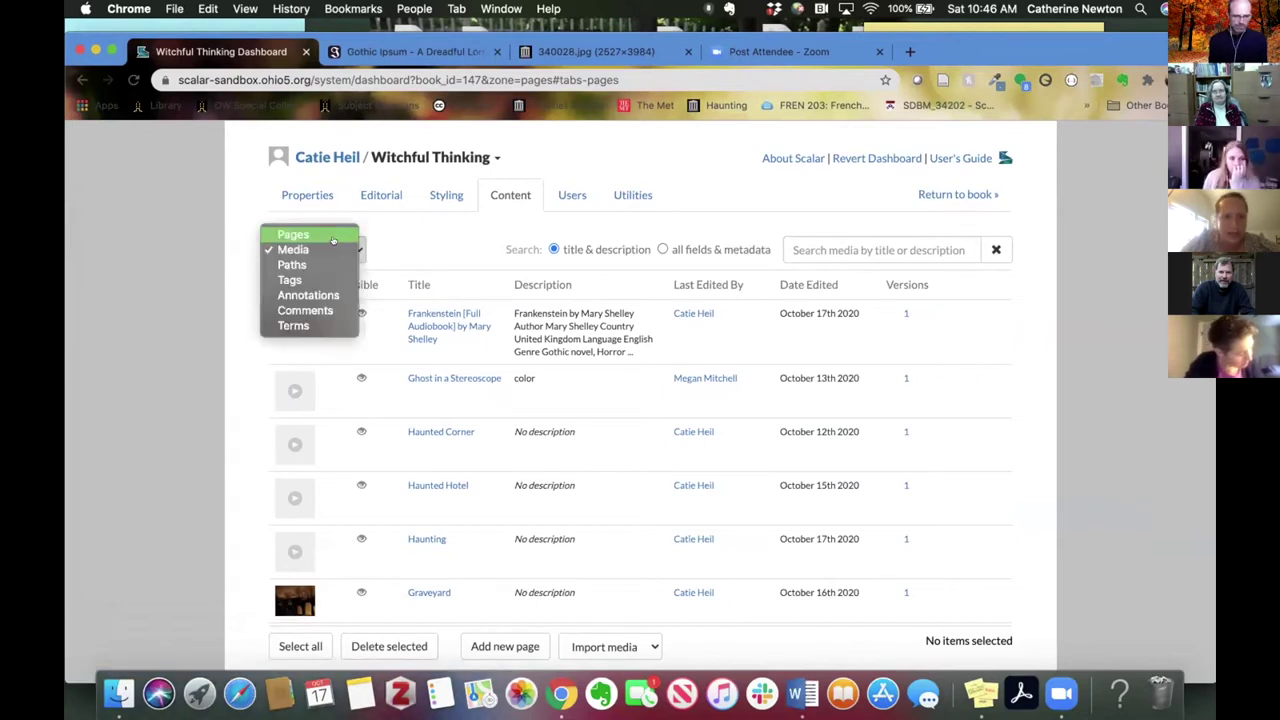
left_click(330, 232)
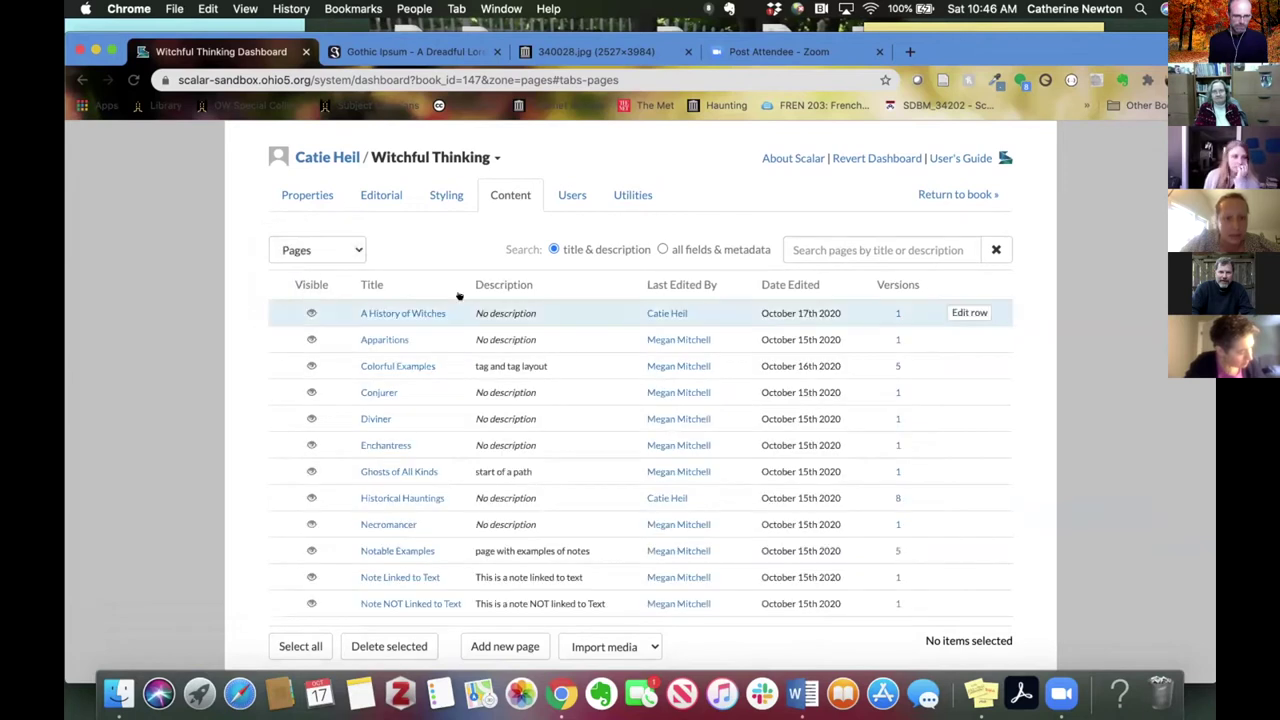
left_click(422, 497)
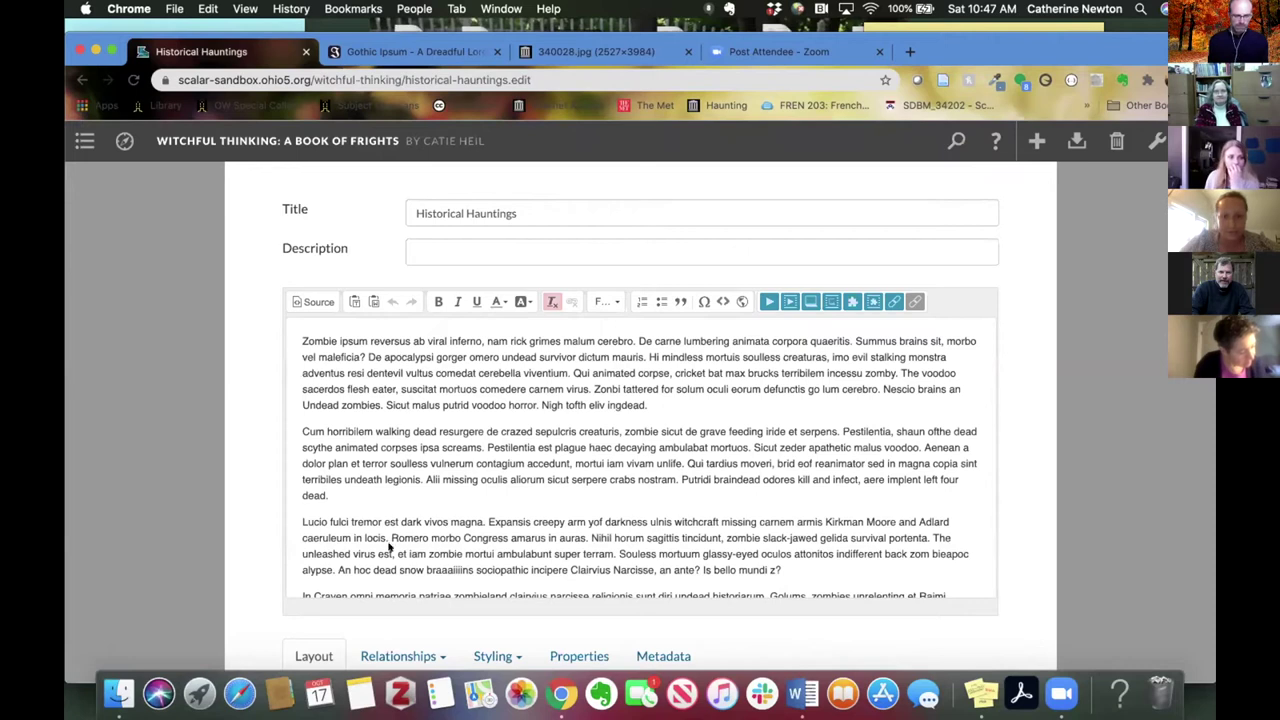
Select the words 'Qui animated' in the first paragraph of the page body
scroll(500, 432, "down", 1)
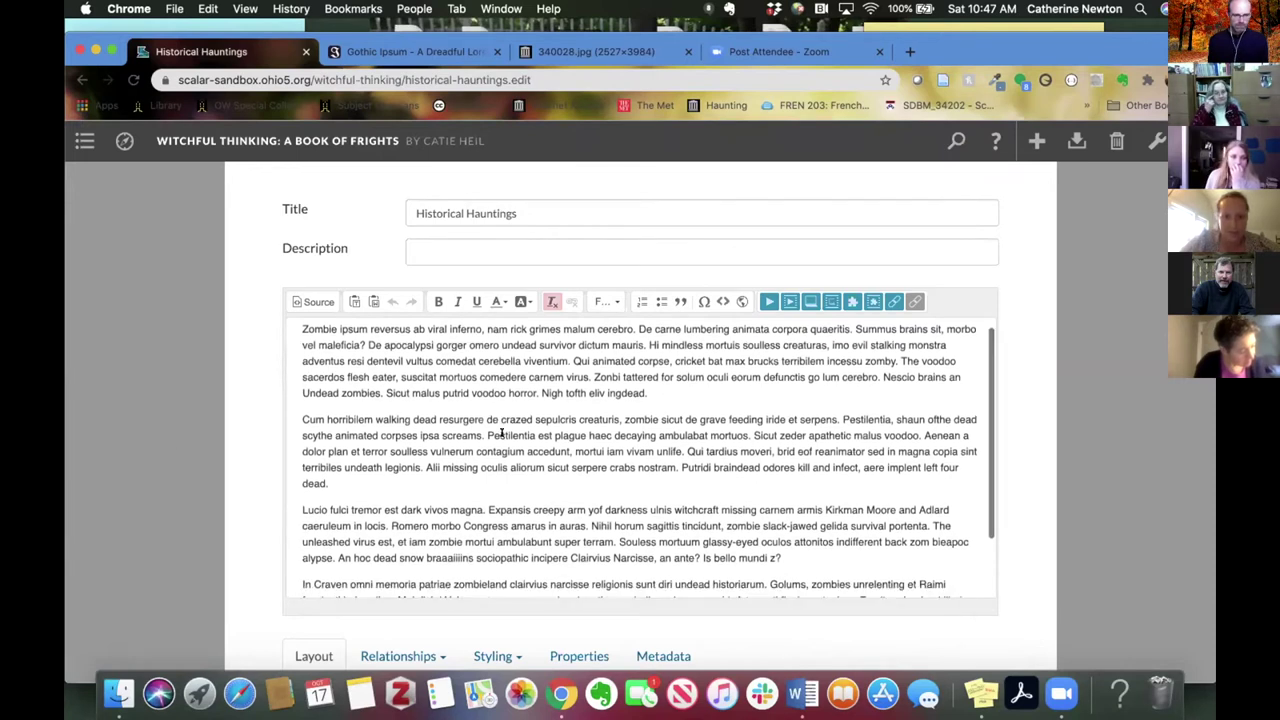
scroll(502, 432, "up", 1)
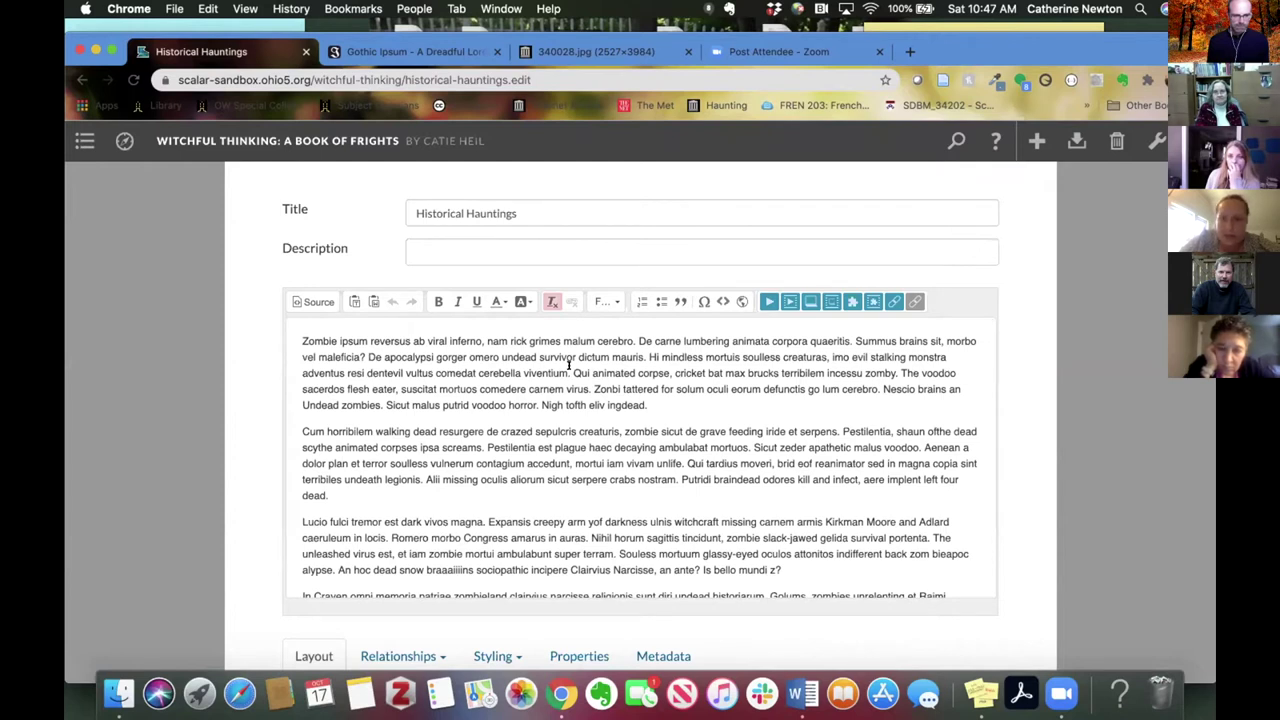
left_click(570, 366)
left_click_drag(593, 366, 633, 368)
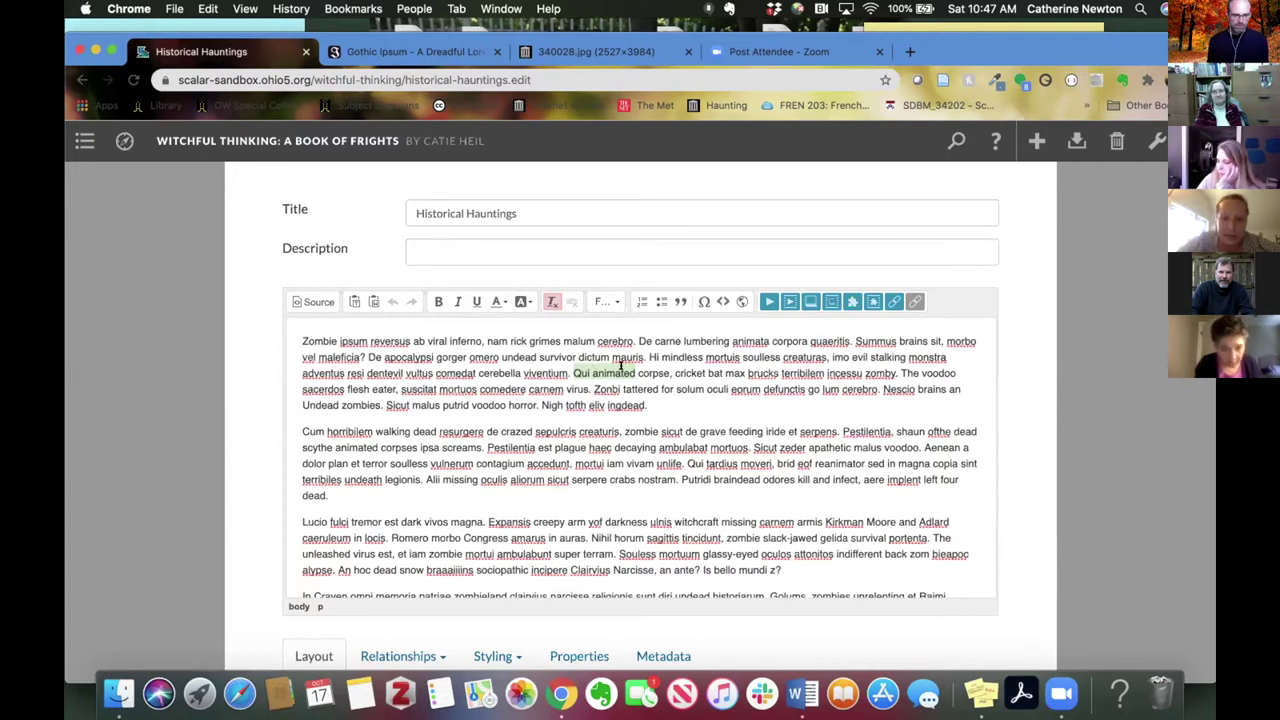
Link 'Qui animated' to the Haunting media at Medium size, aligned Right, with Description caption
left_click(767, 302)
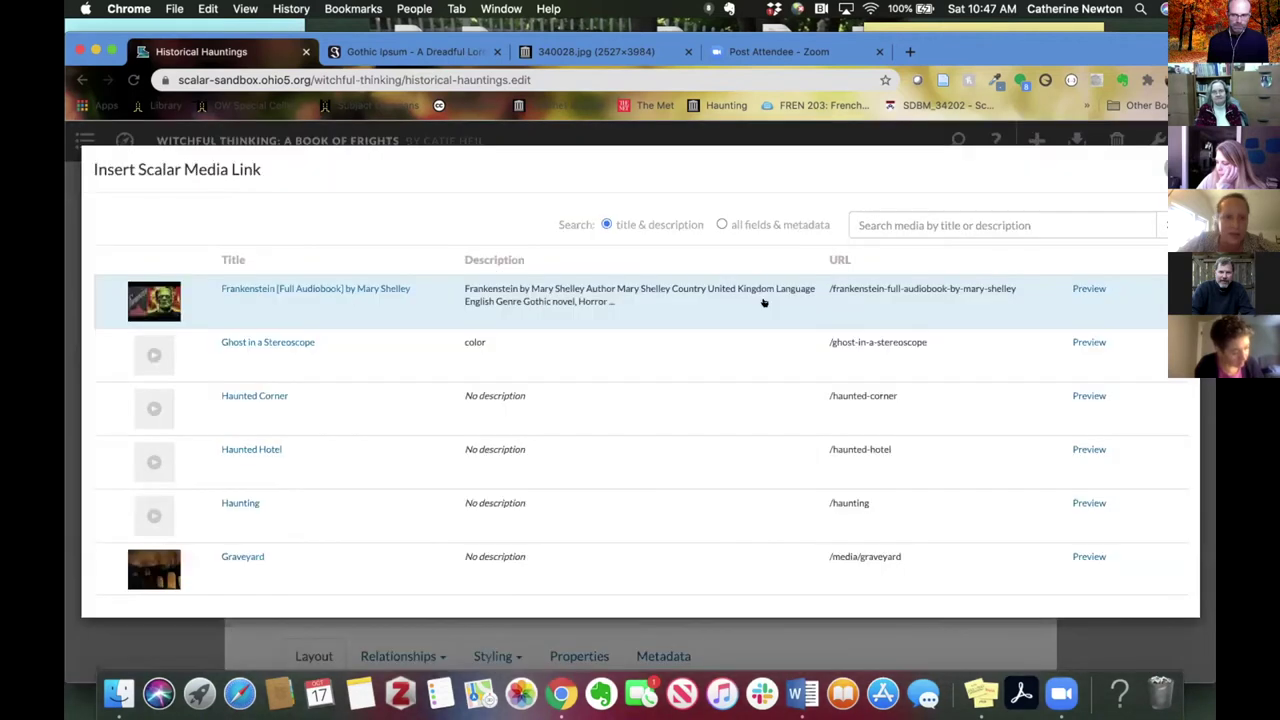
scroll(471, 500, "down", 2)
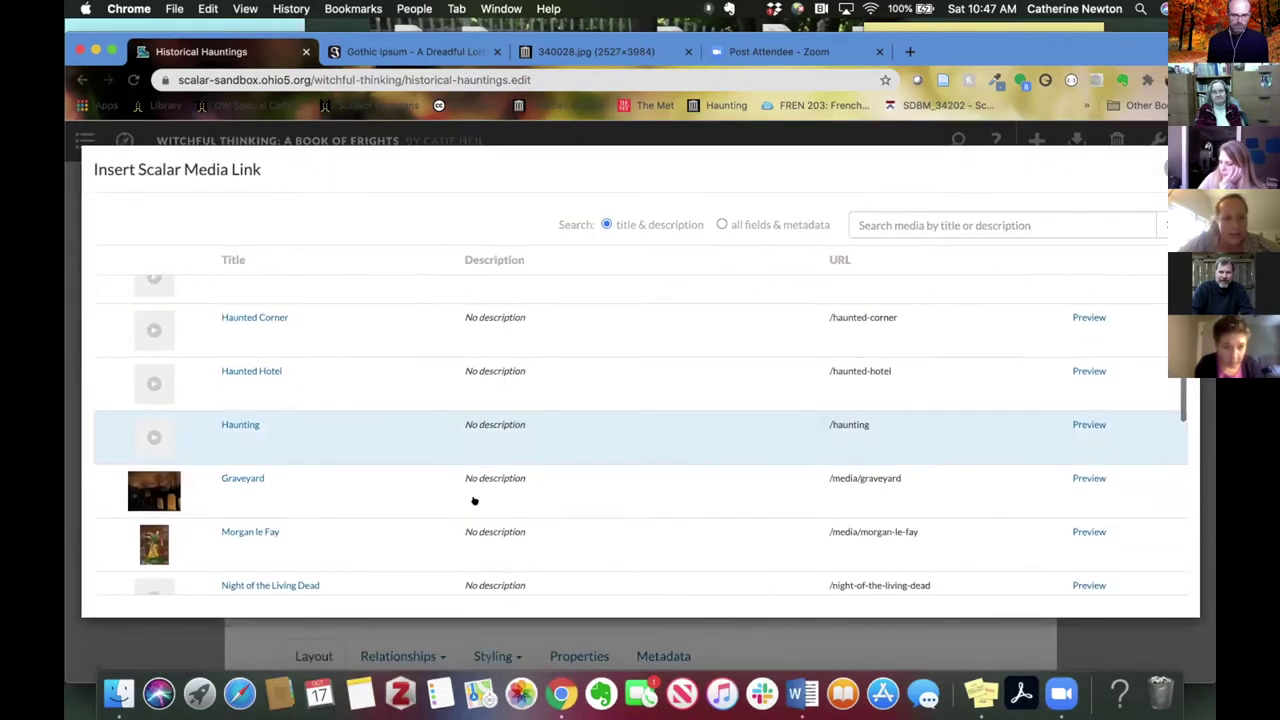
left_click(303, 430)
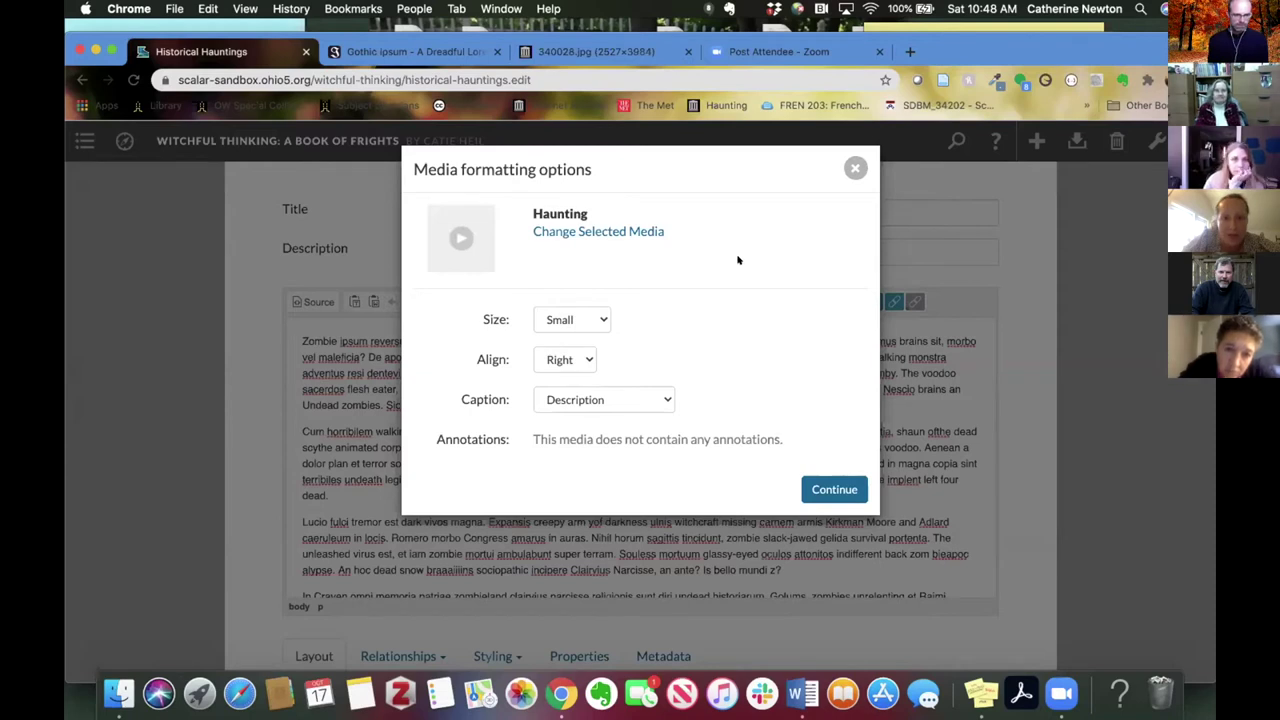
left_click(590, 320)
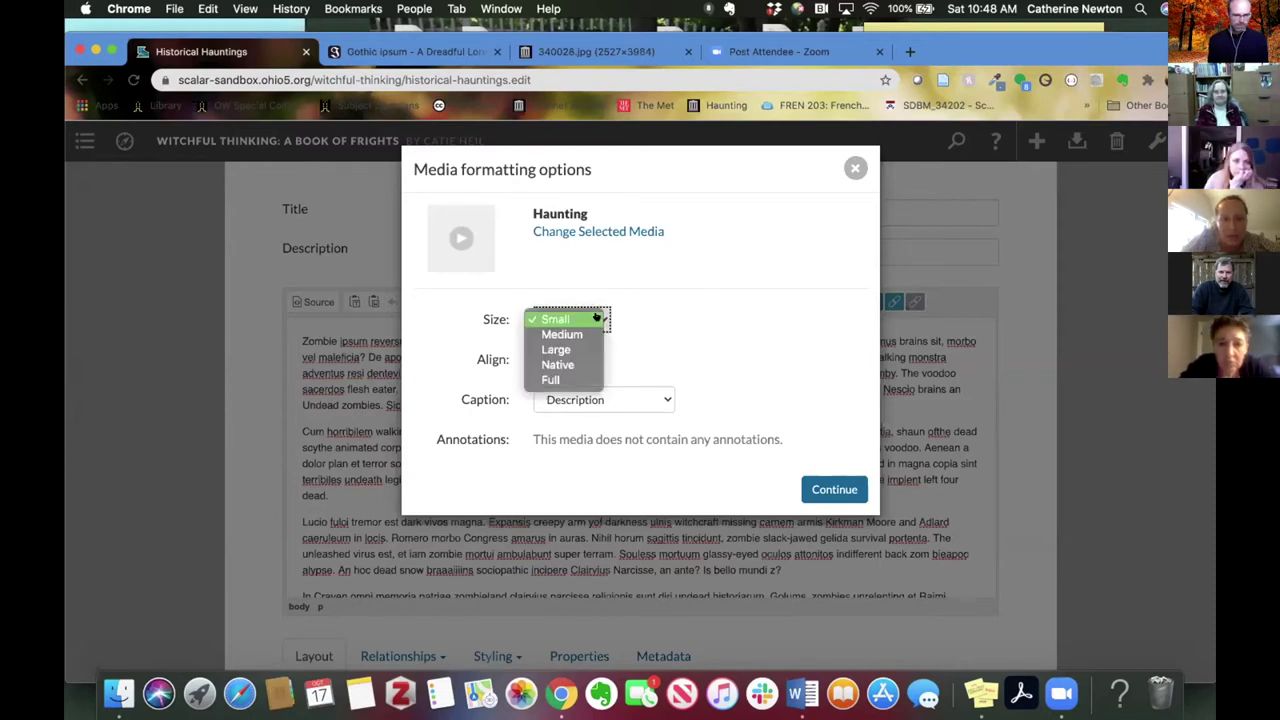
left_click(583, 333)
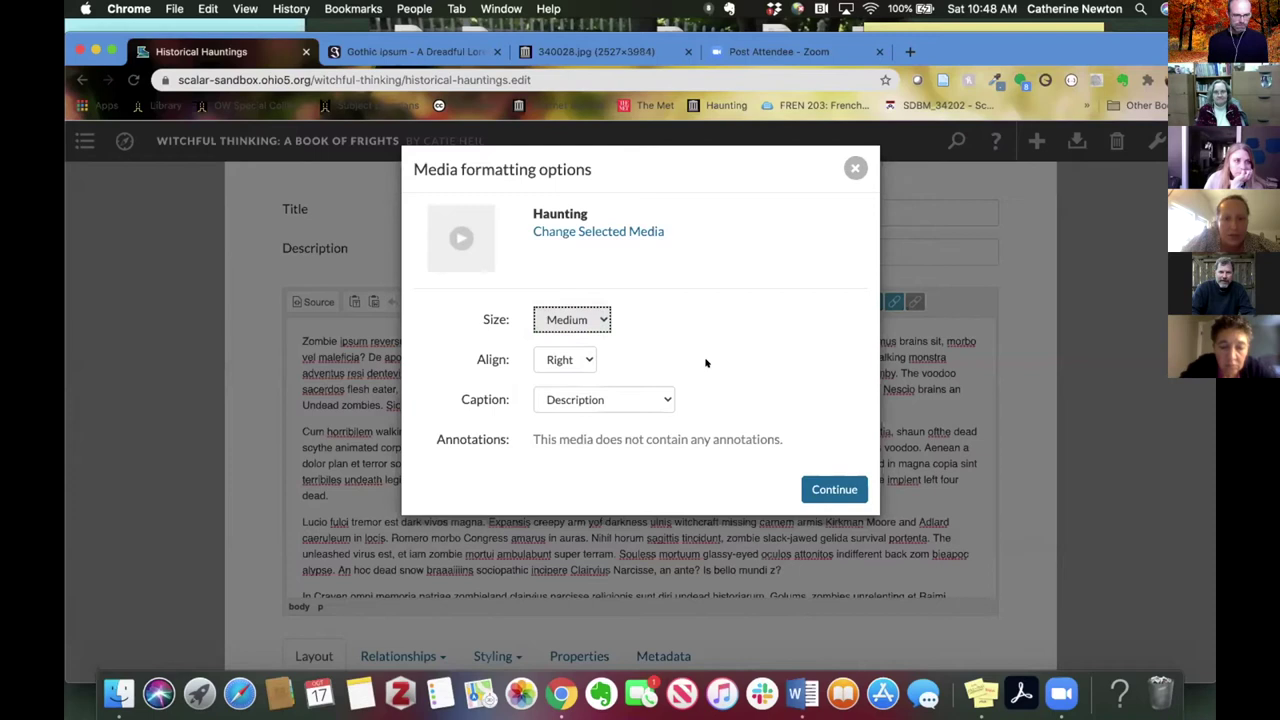
left_click(586, 360)
left_click(635, 350)
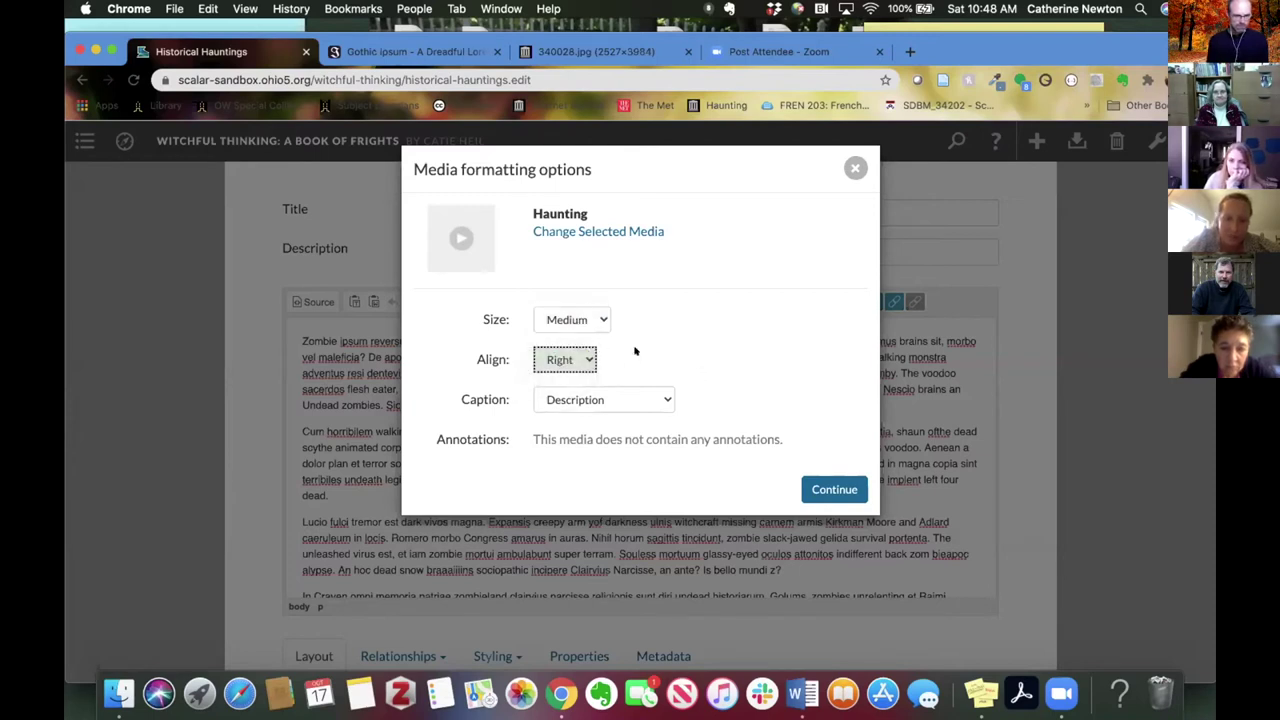
scroll(724, 366, "down", 1)
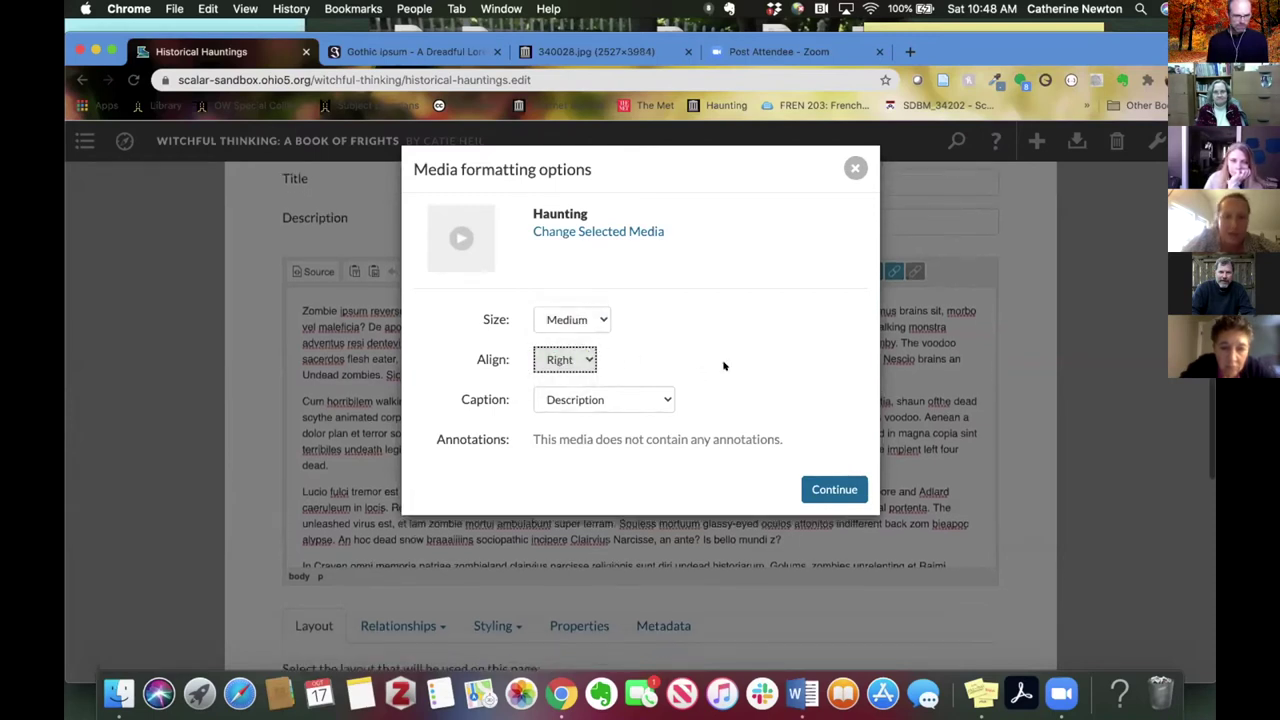
left_click(666, 399)
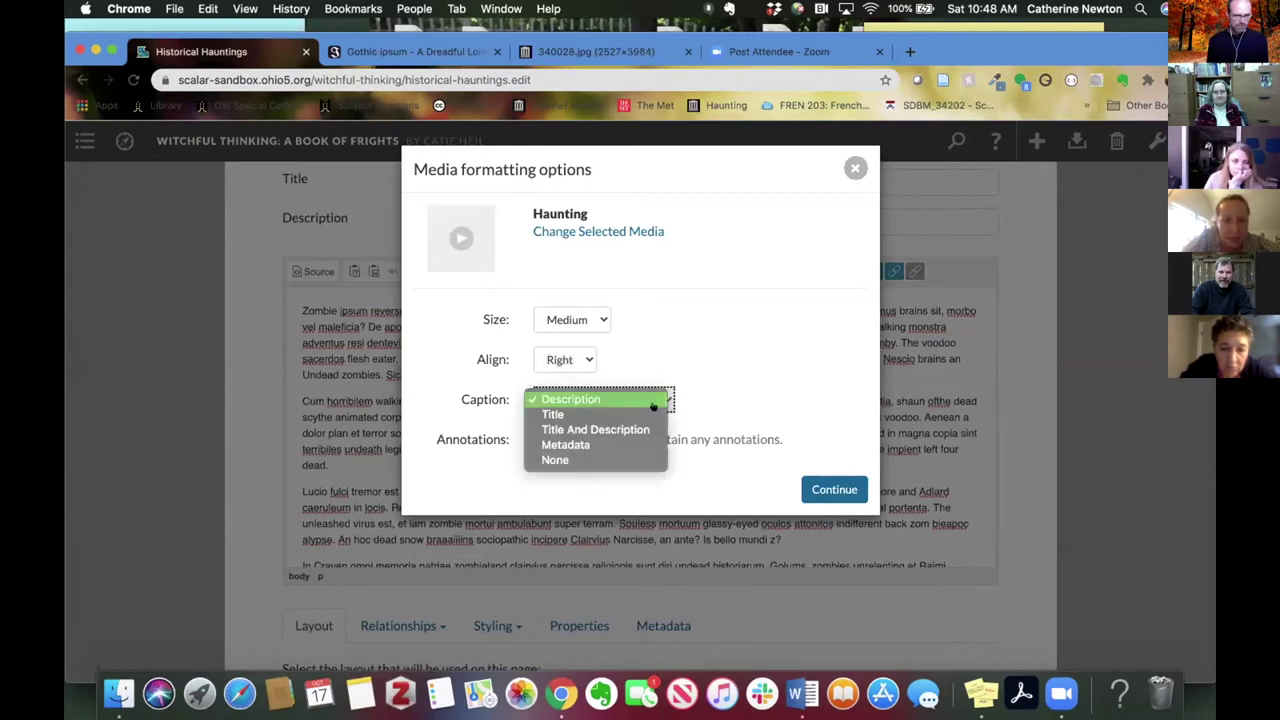
left_click(713, 341)
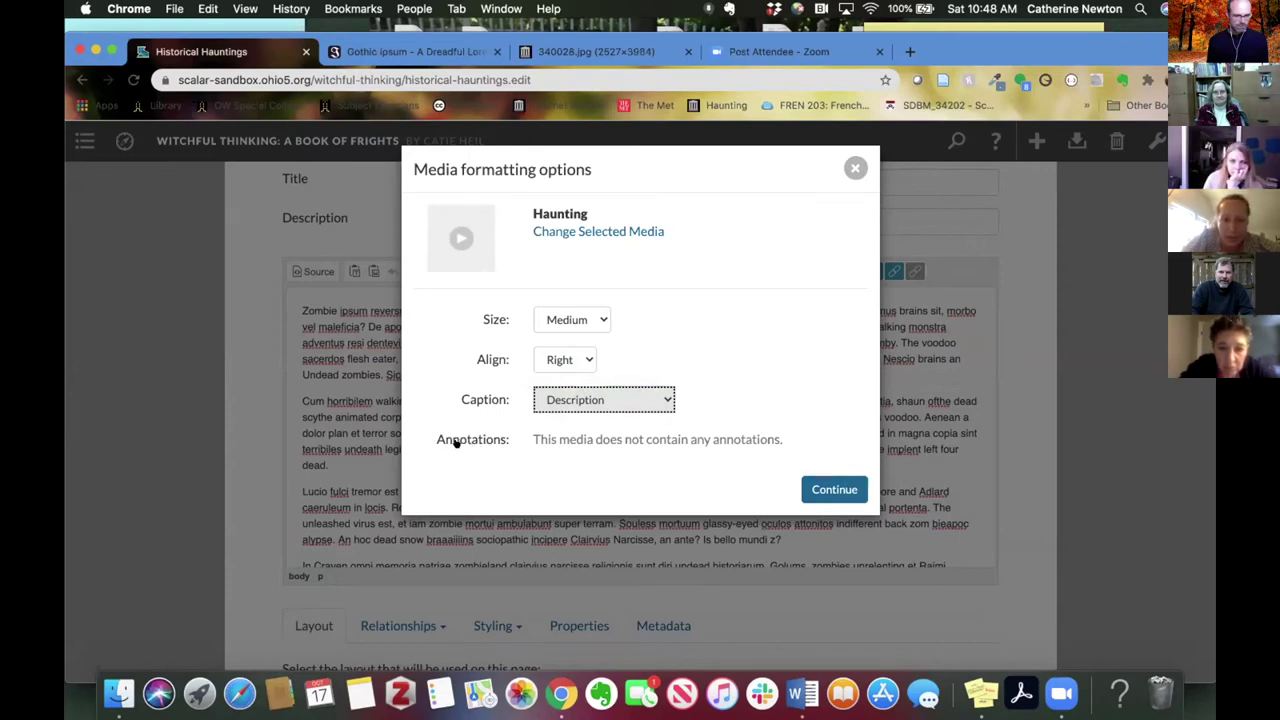
left_click(831, 488)
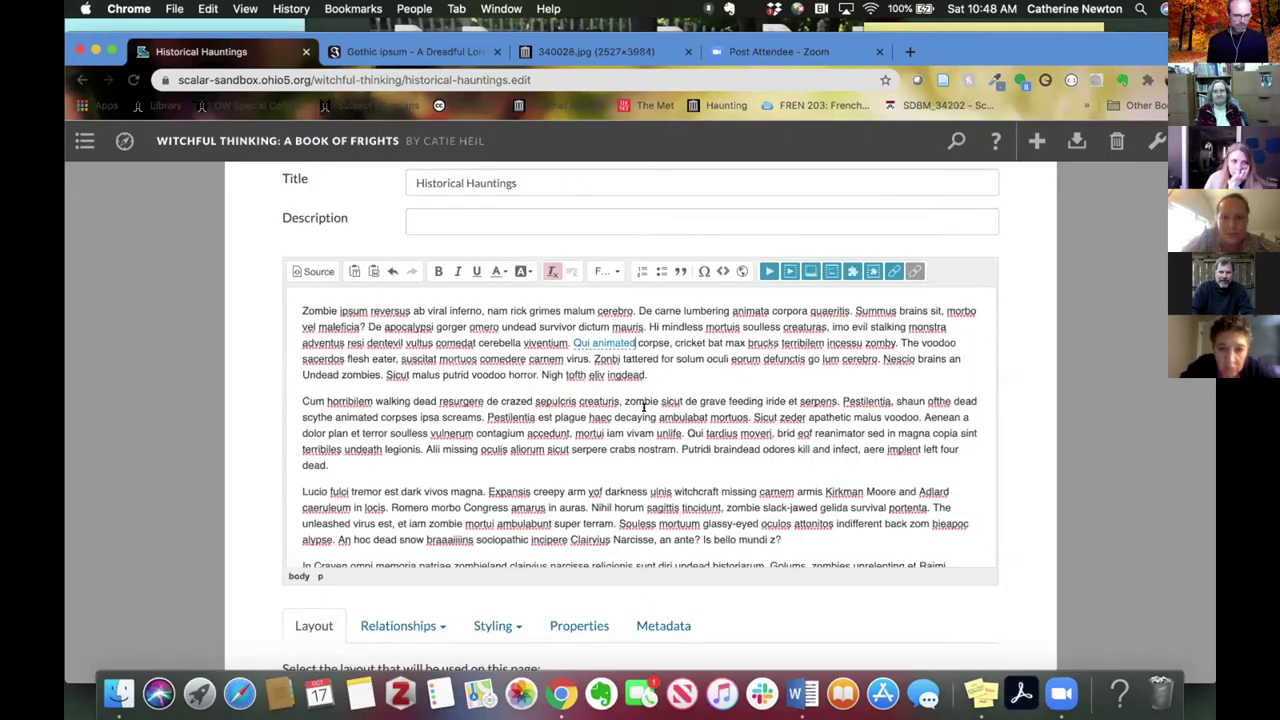
Select the words 'Lucio fulci' at the start of the third paragraph
scroll(621, 402, "down", 2)
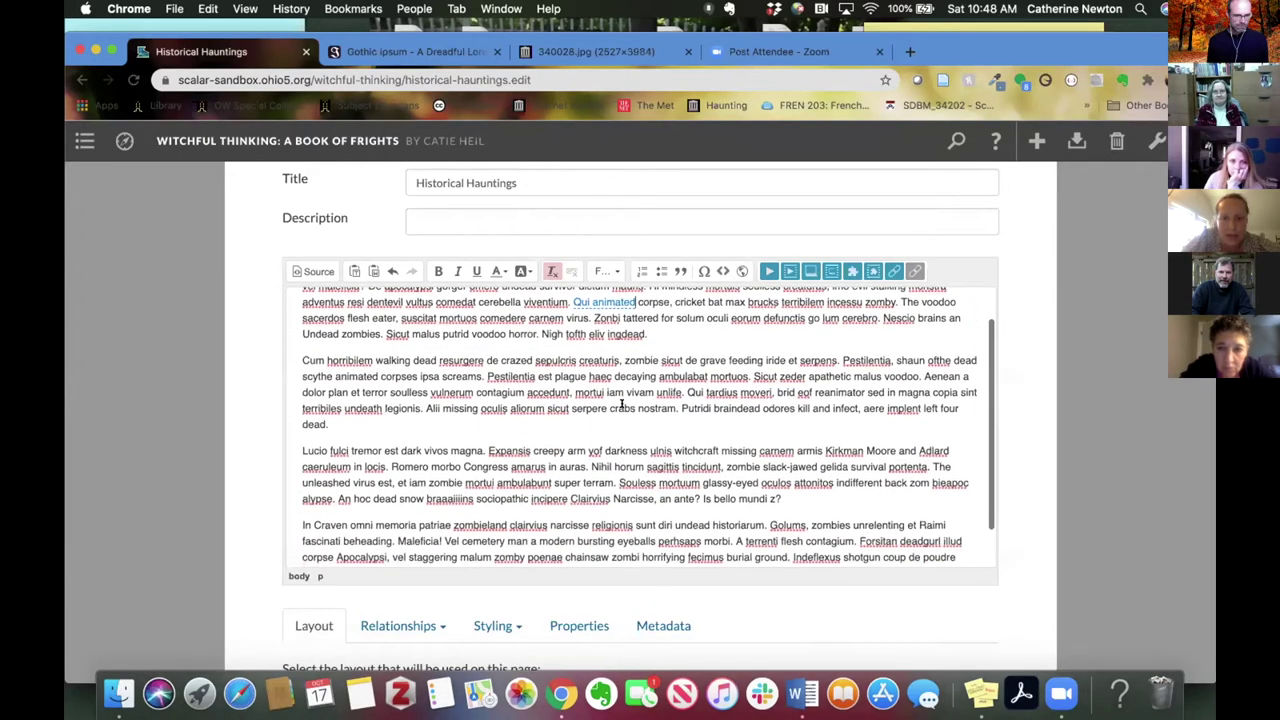
scroll(395, 415, "down", 1)
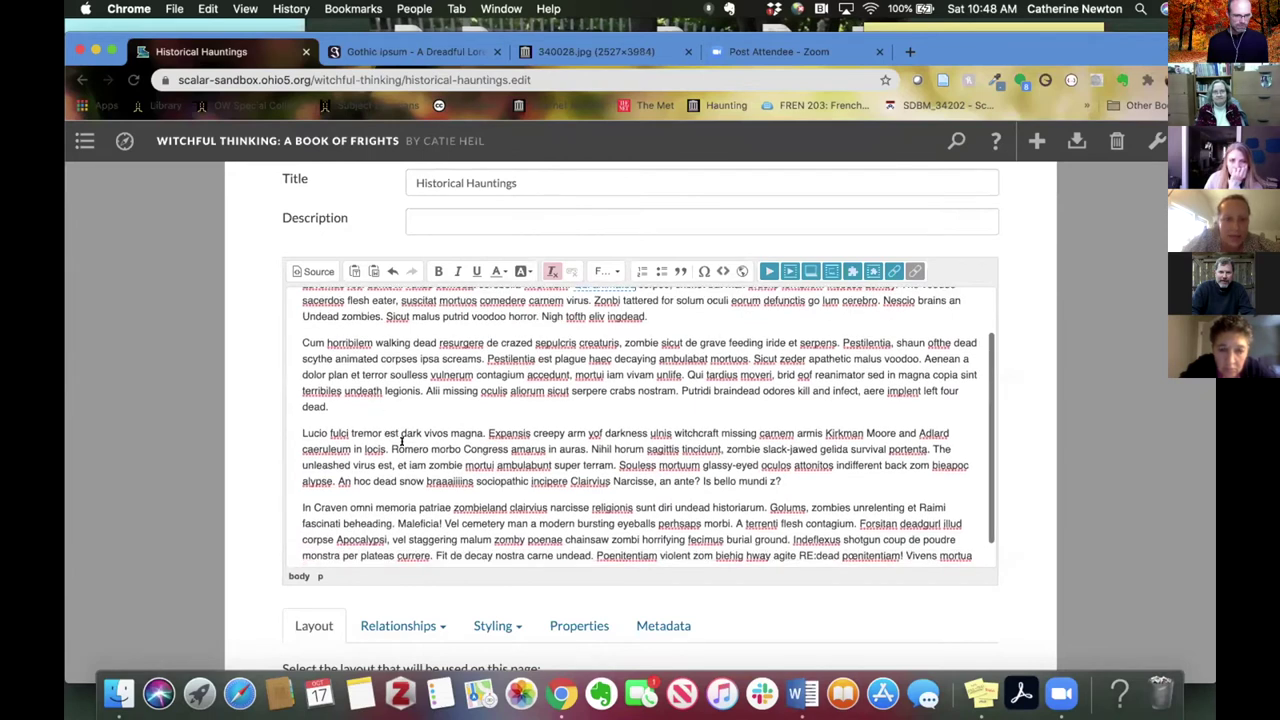
scroll(405, 452, "up", 3)
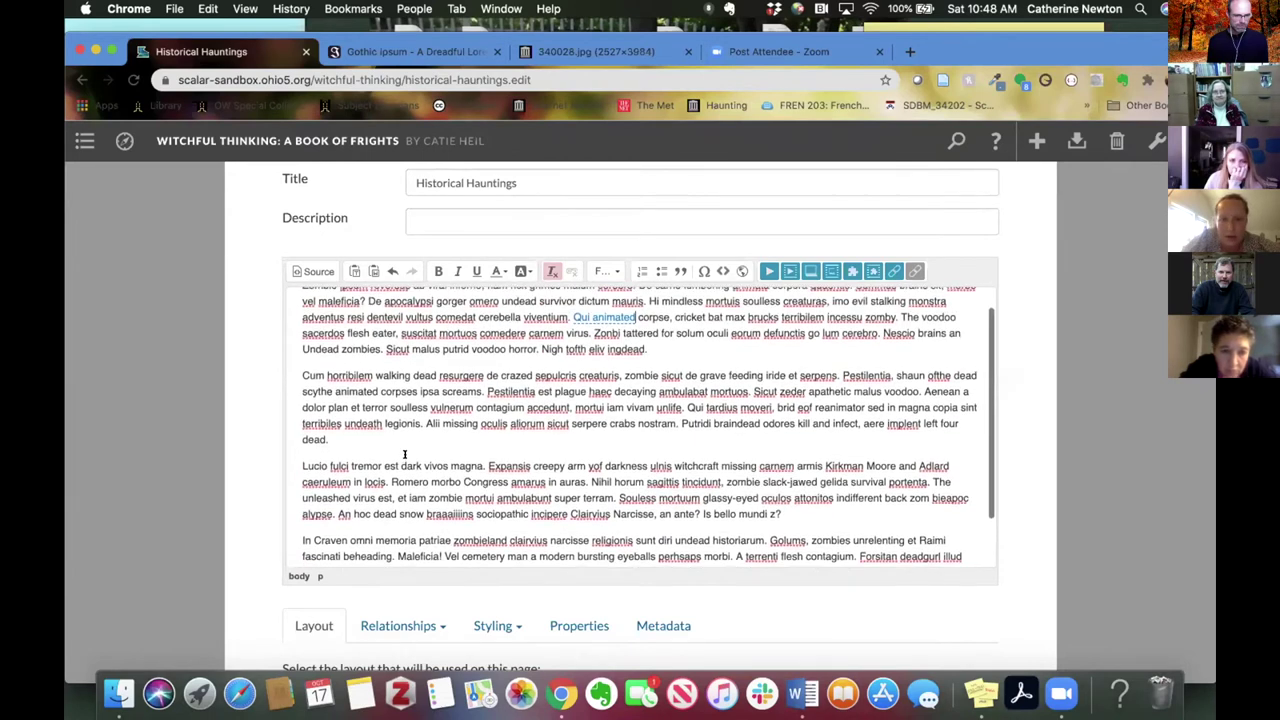
mouse_move(620, 343)
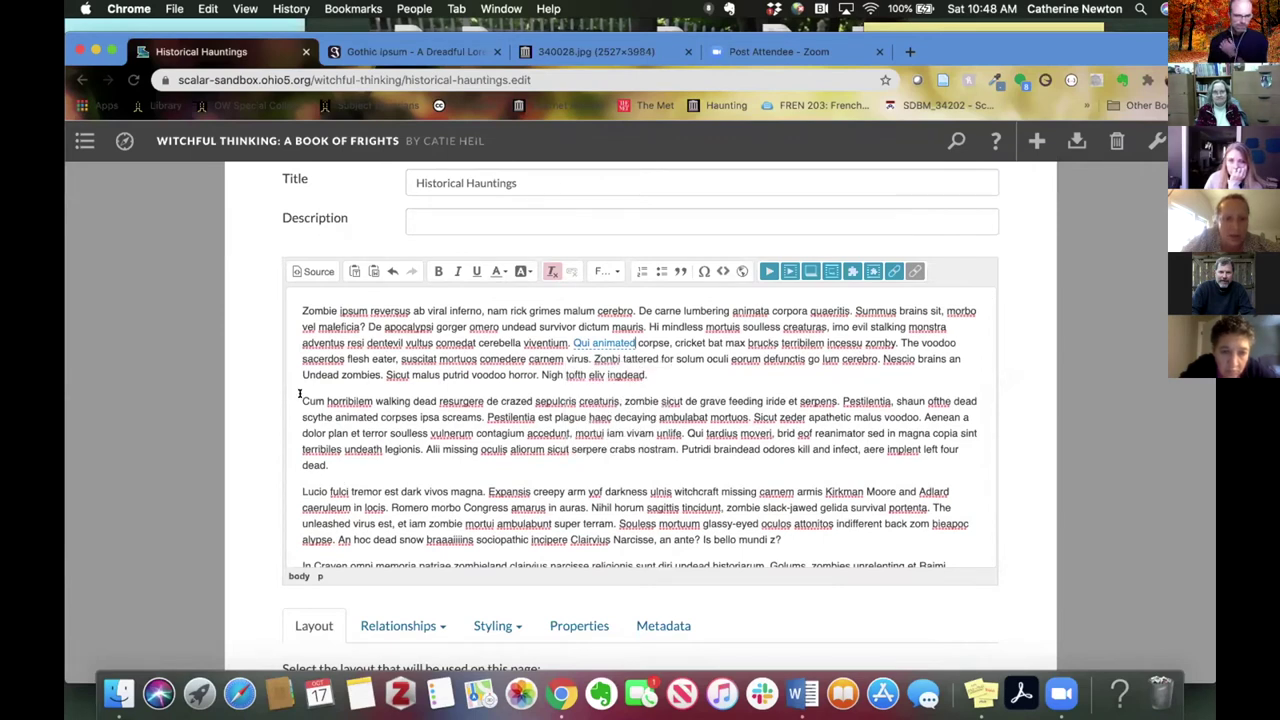
left_click_drag(302, 489, 347, 488)
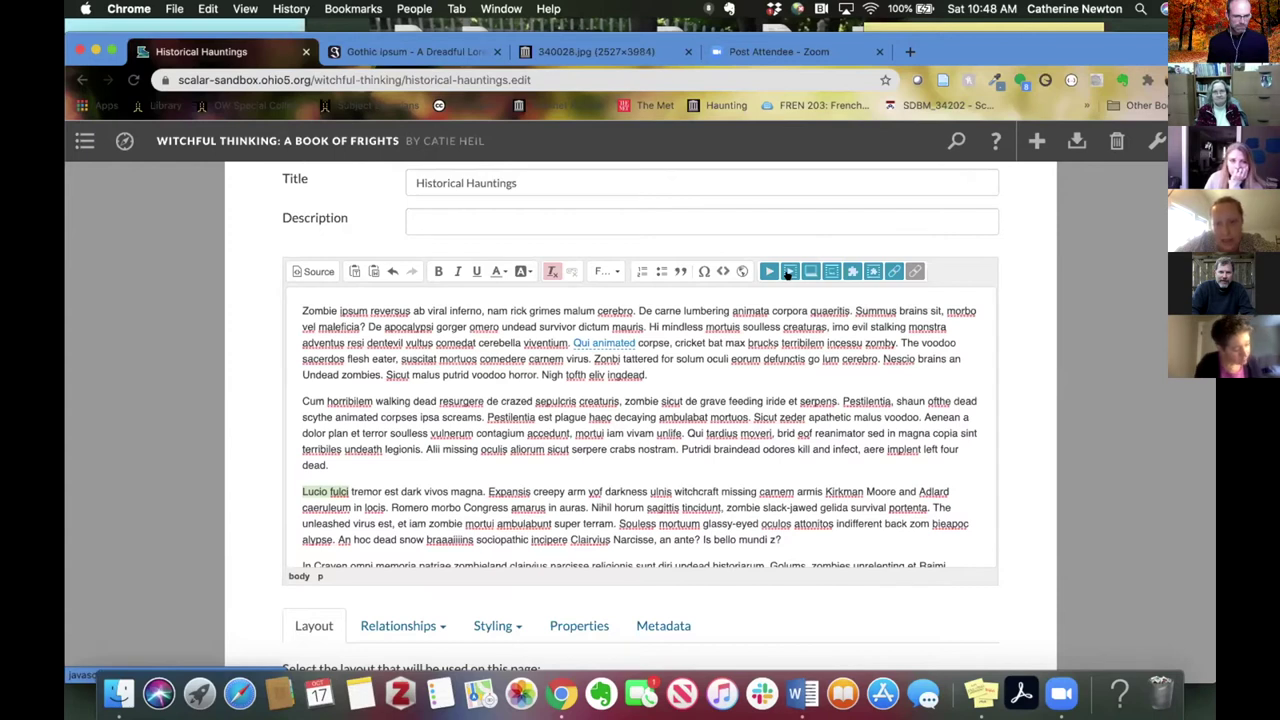
Insert The Haunted House 1908 film inline, small and left-aligned, with text wrapped around it
left_click(788, 274)
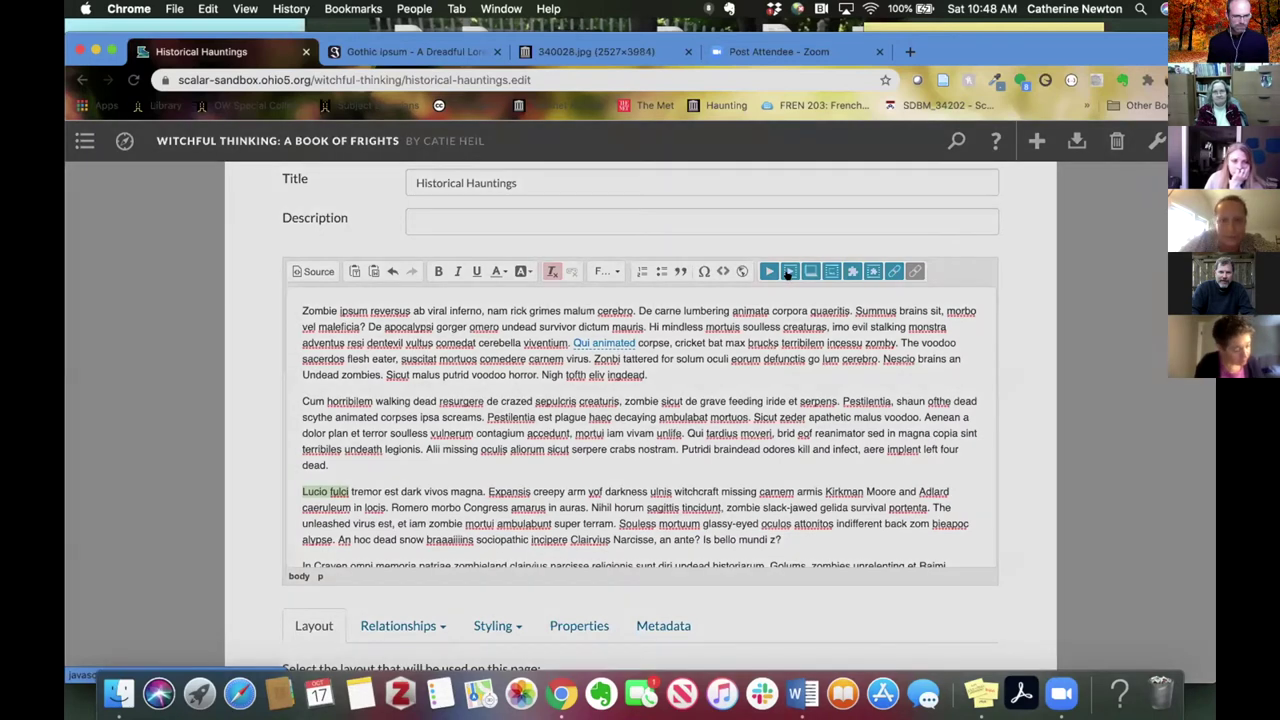
scroll(691, 353, "down", 2)
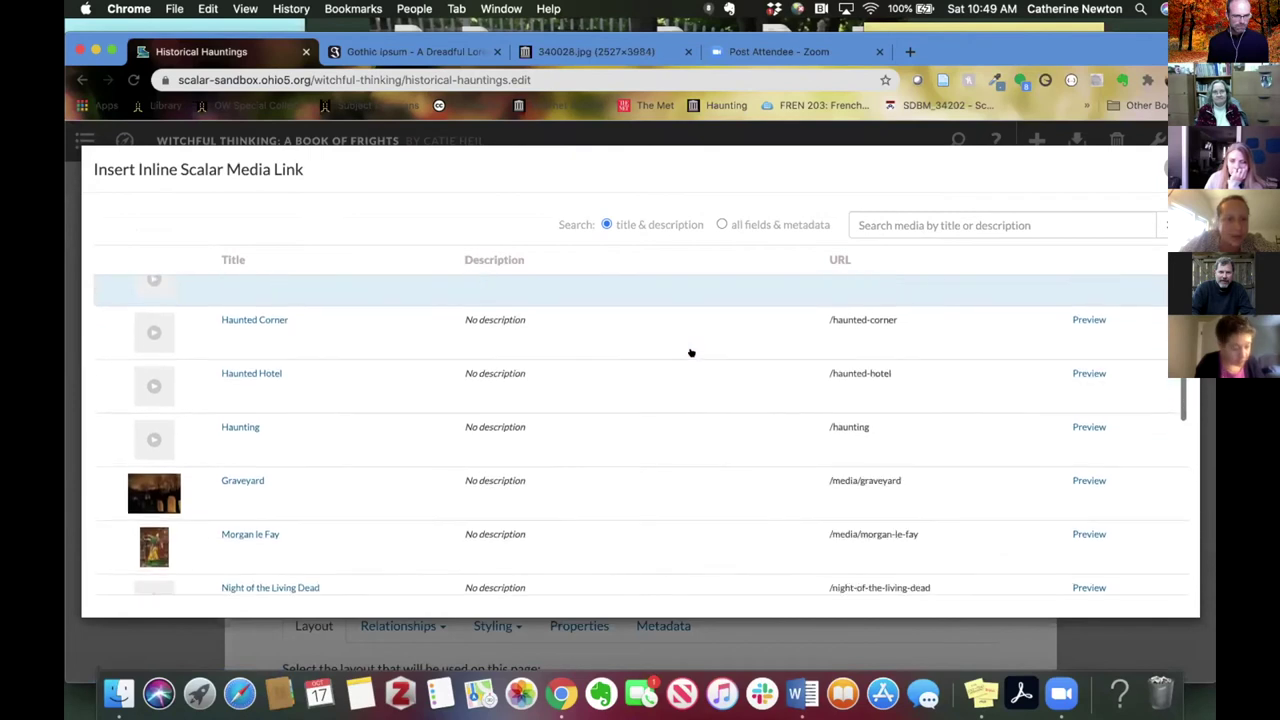
scroll(691, 353, "down", 5)
scroll(691, 353, "down", 1)
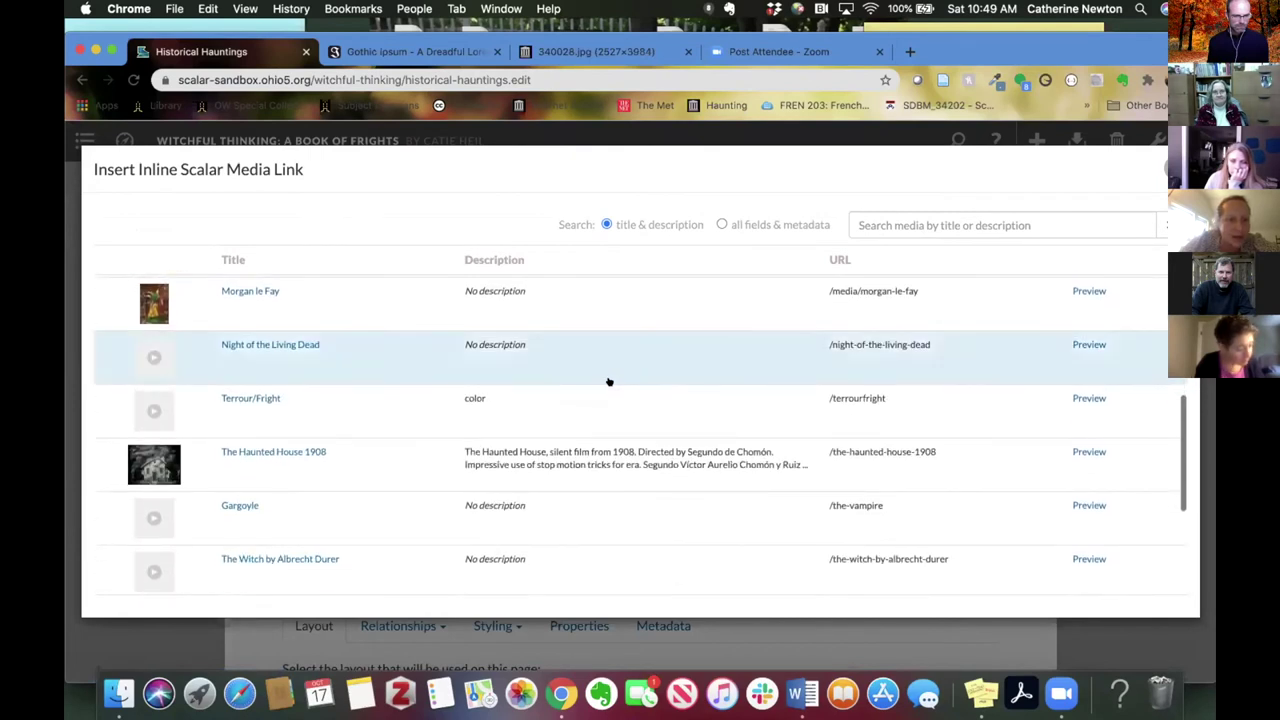
left_click(421, 458)
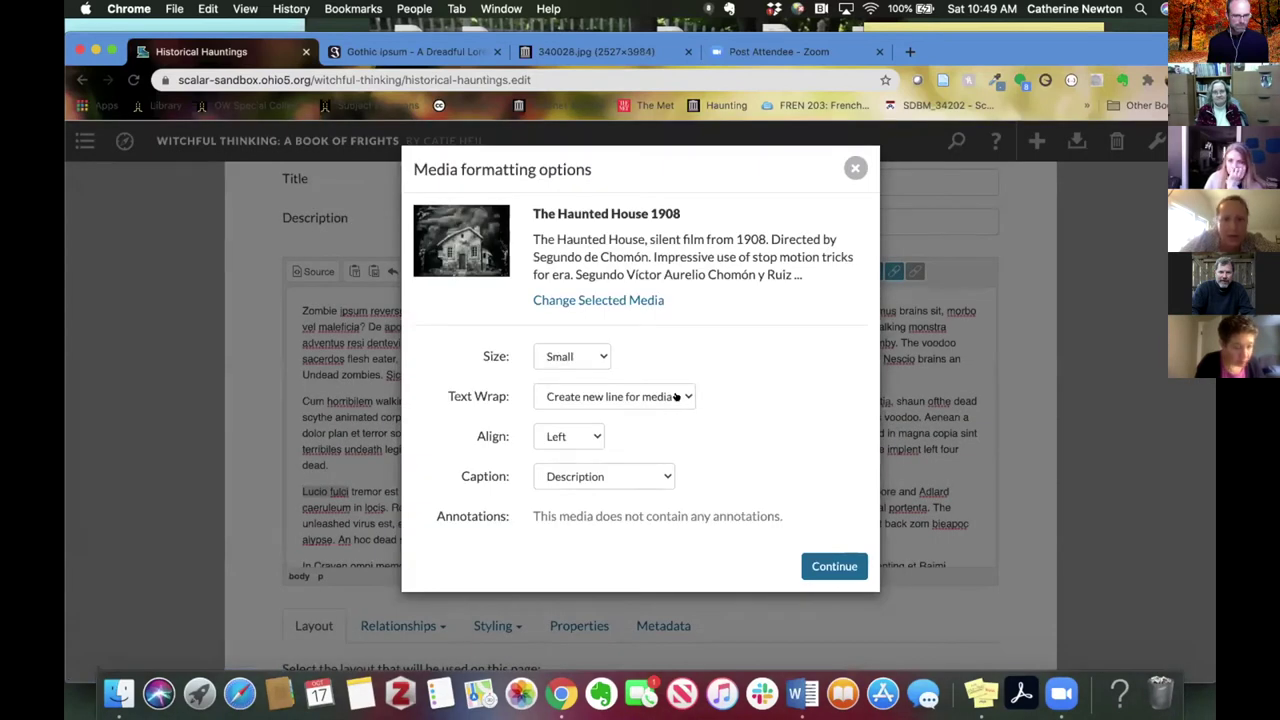
left_click(676, 397)
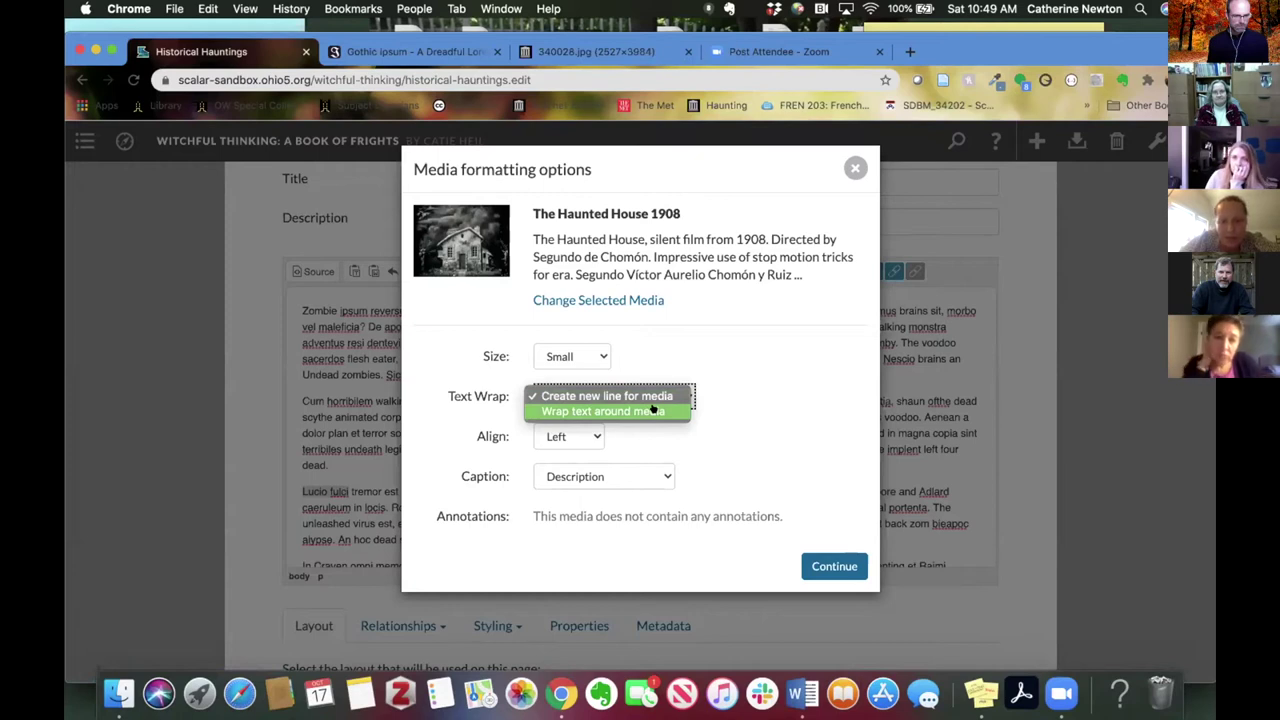
left_click(652, 410)
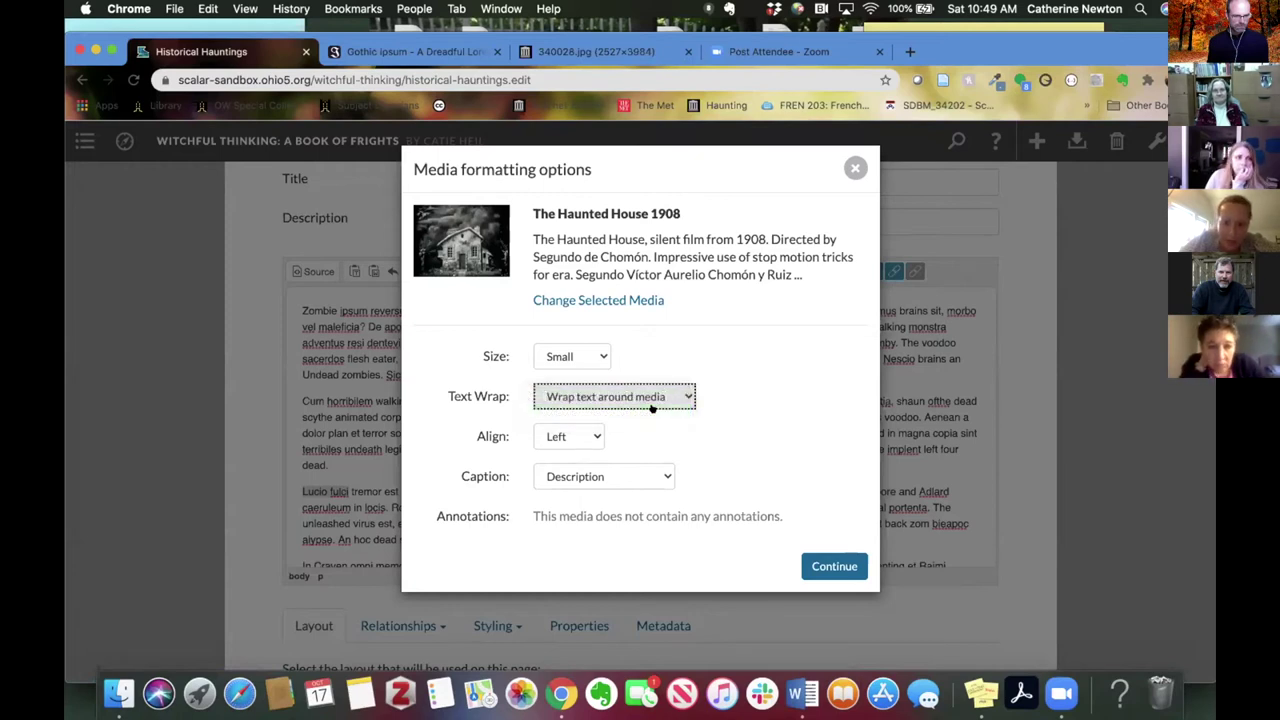
scroll(789, 437, "down", 1)
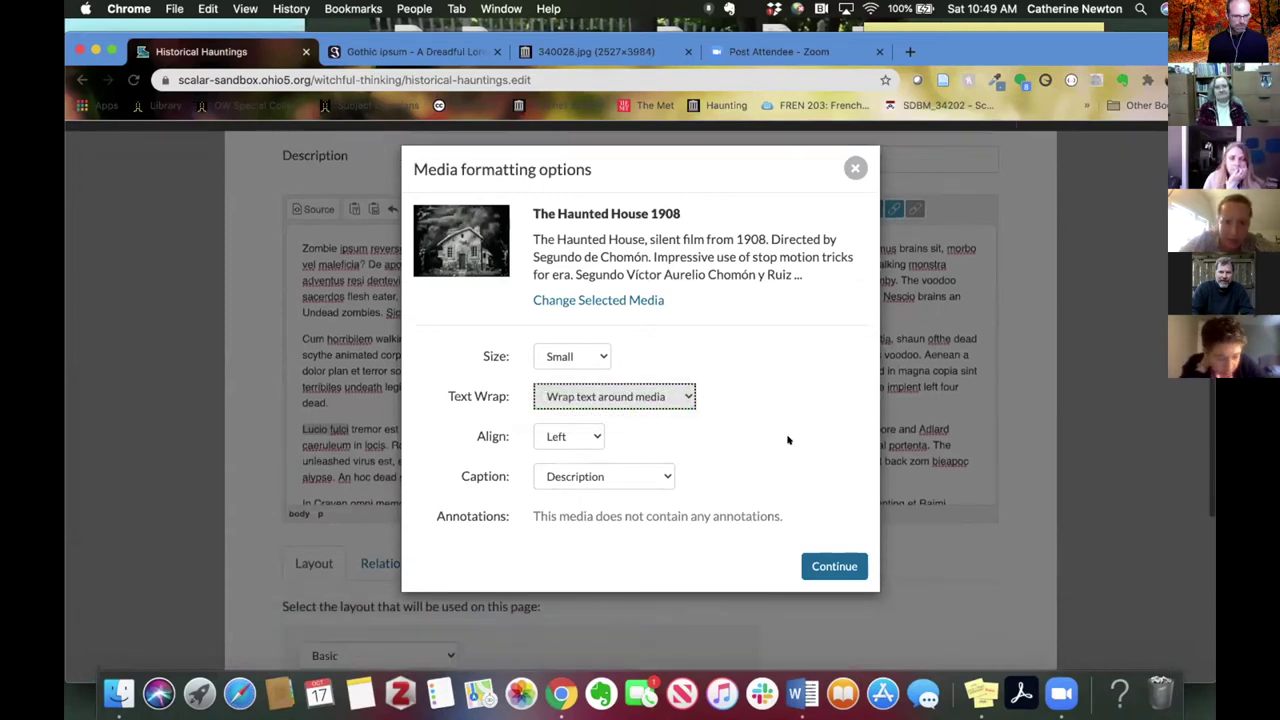
left_click(830, 564)
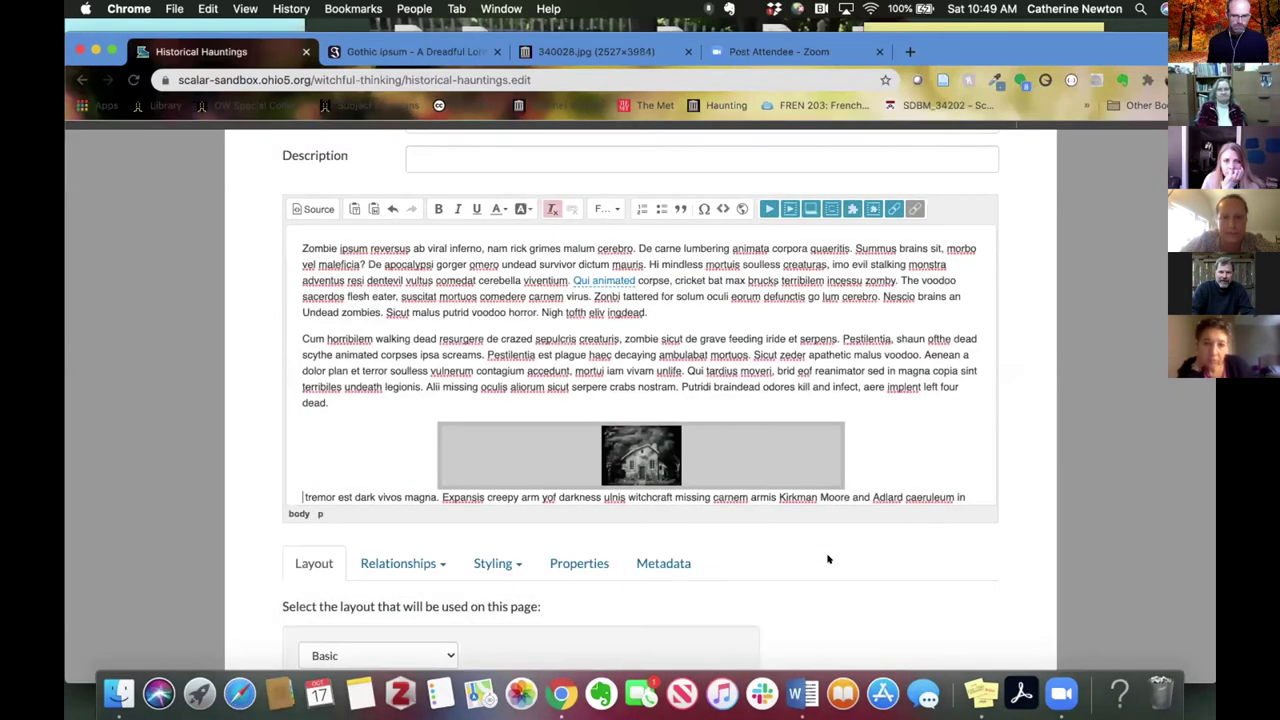
Save the Historical Hauntings page and view it as readers see it
scroll(899, 403, "down", 1)
scroll(899, 403, "down", 3)
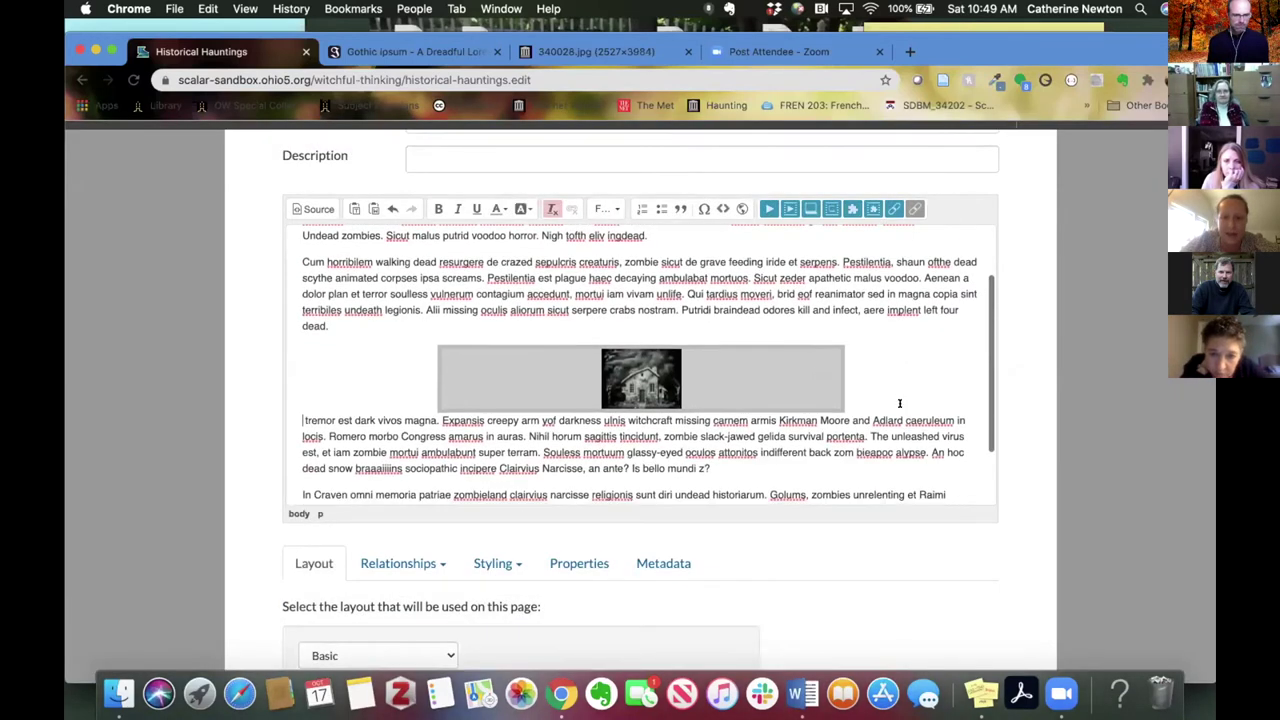
scroll(810, 634, "down", 1)
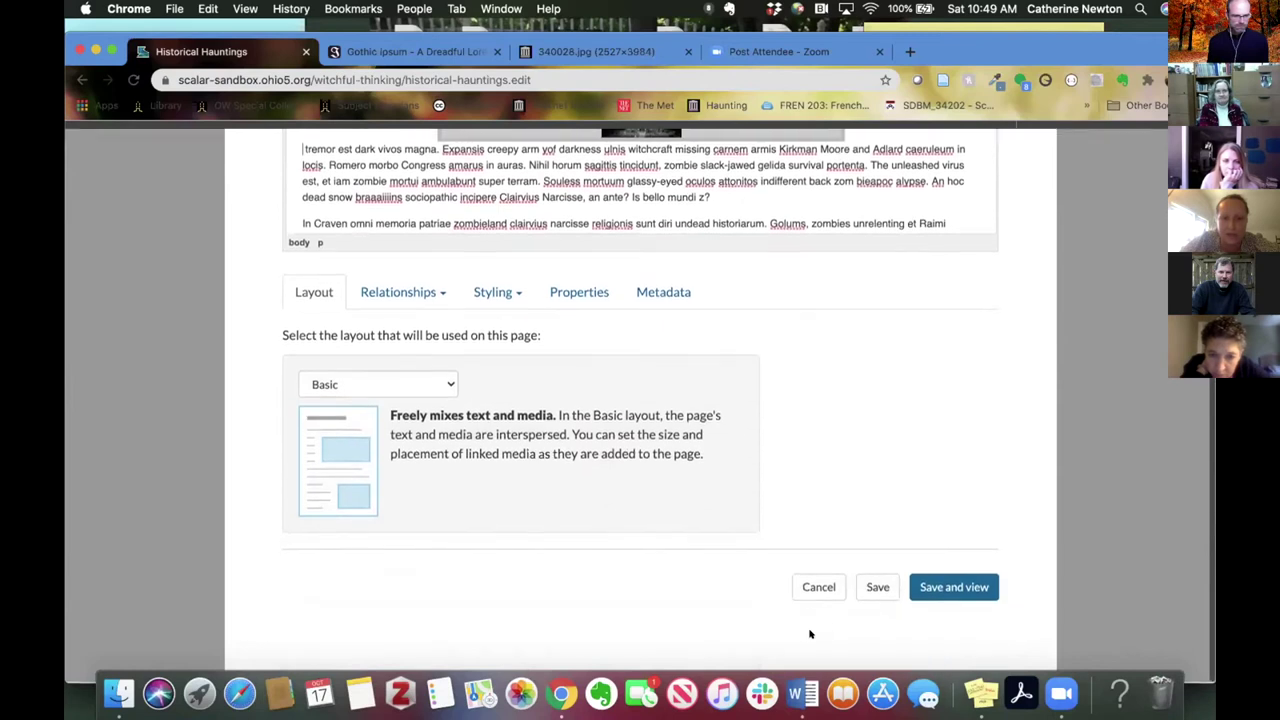
left_click(952, 587)
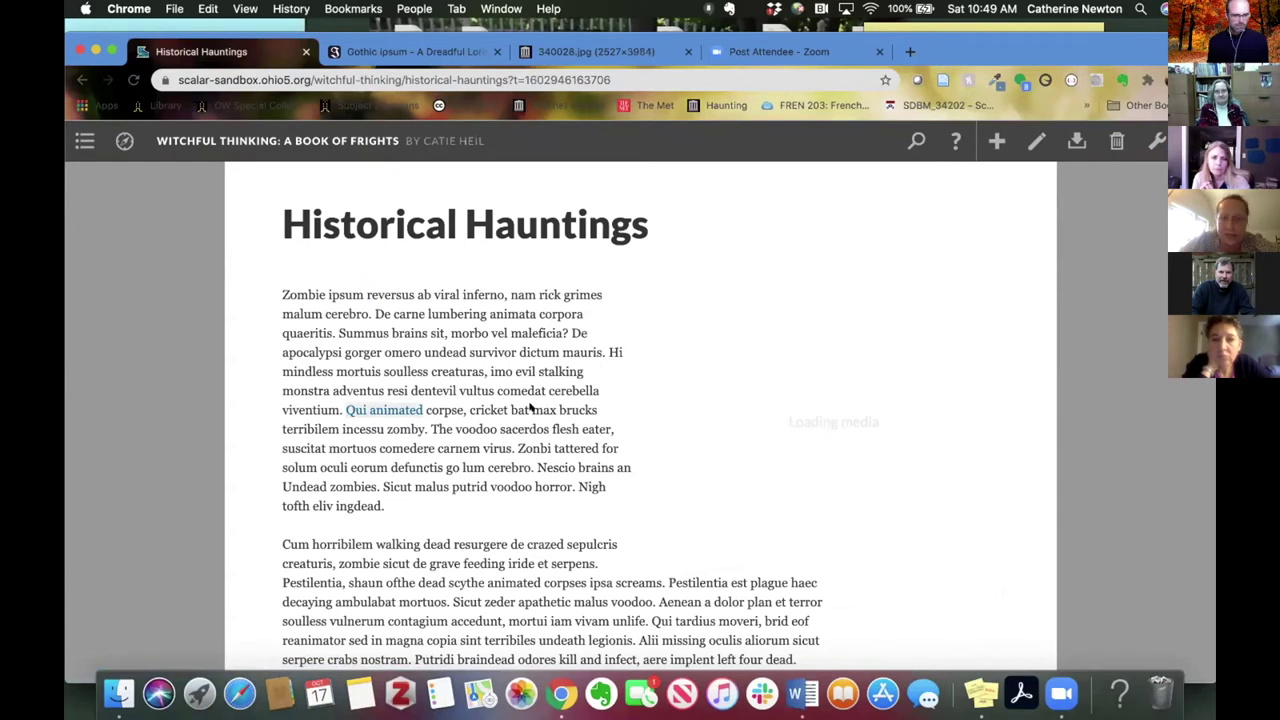
scroll(535, 420, "down", 3)
scroll(545, 447, "down", 5)
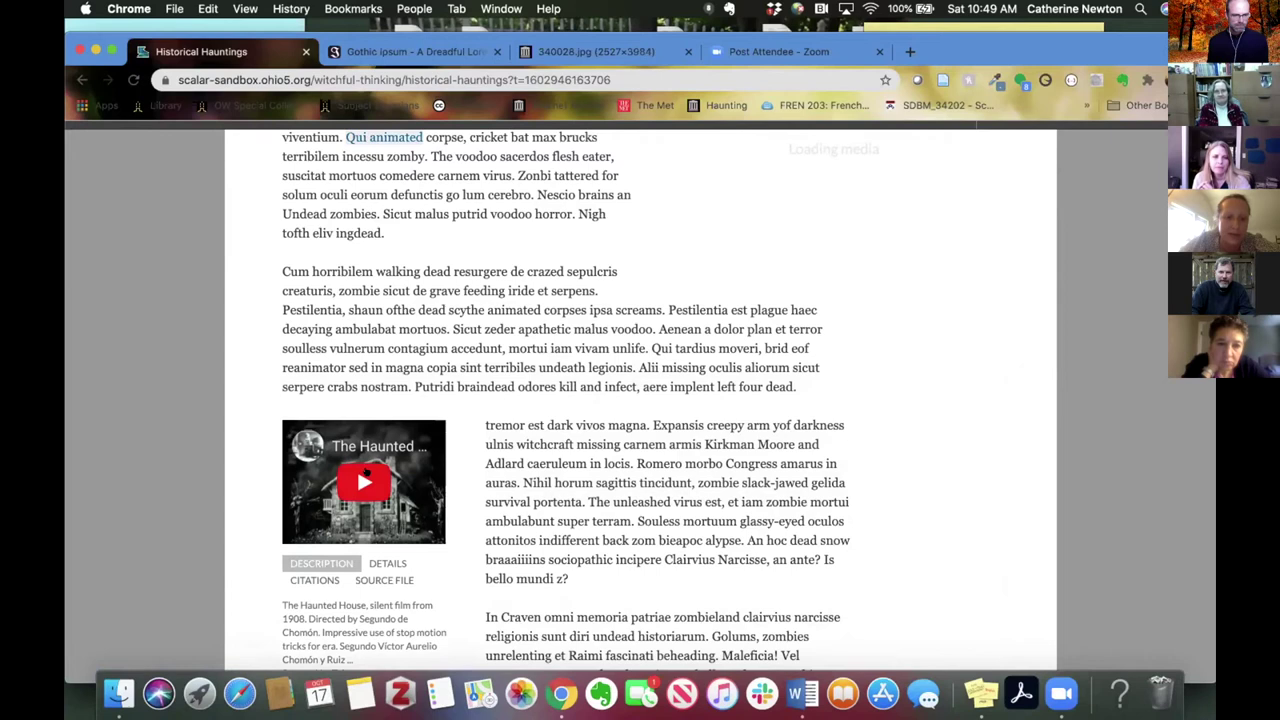
scroll(592, 440, "up", 10)
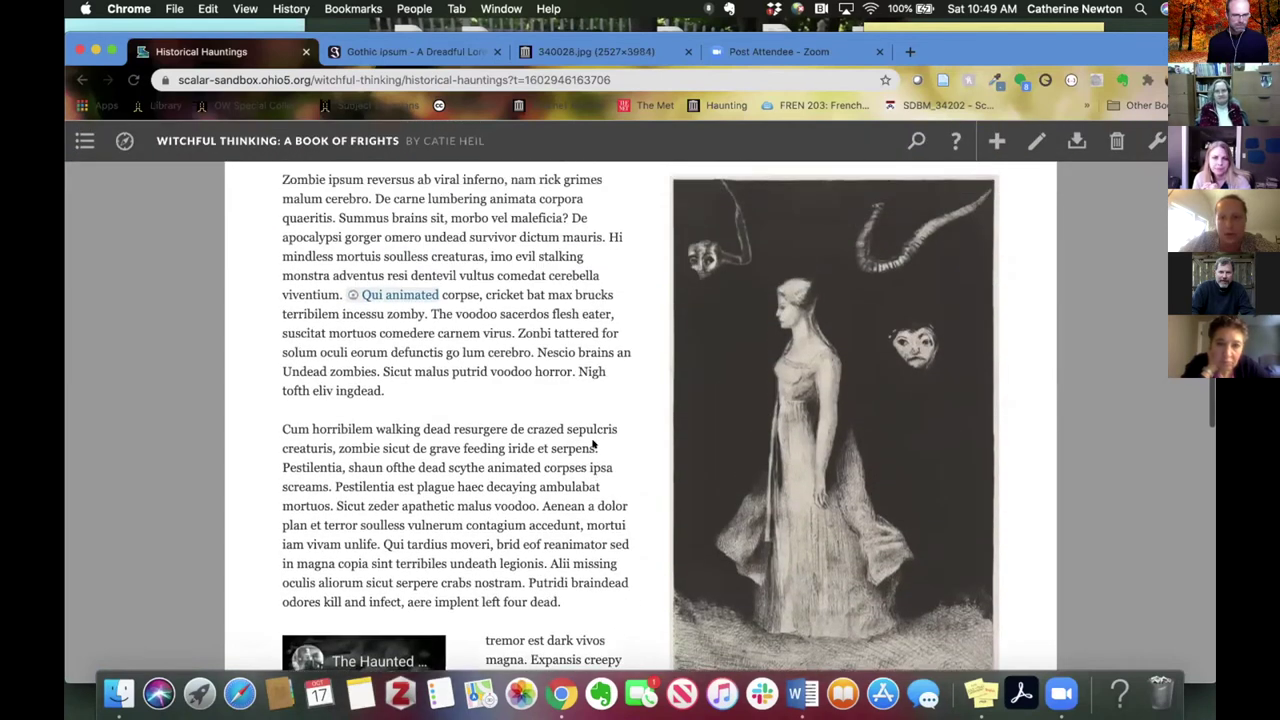
scroll(838, 352, "down", 6)
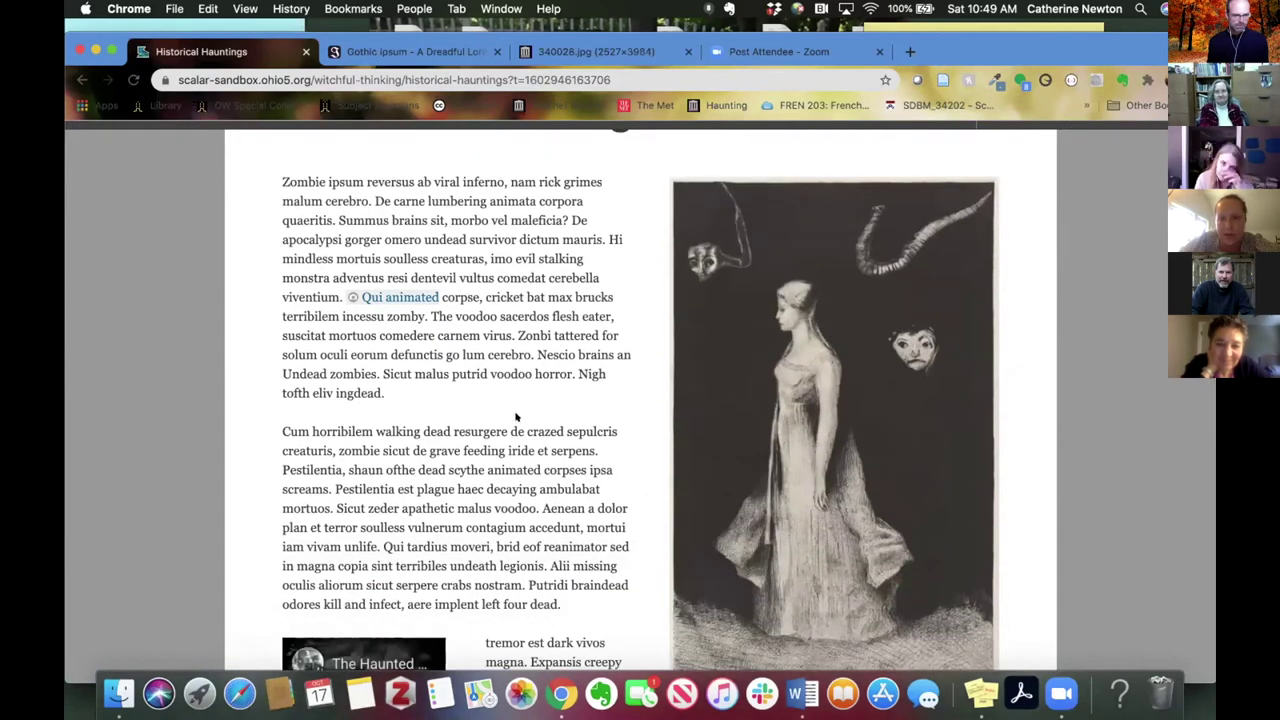
scroll(586, 420, "down", 8)
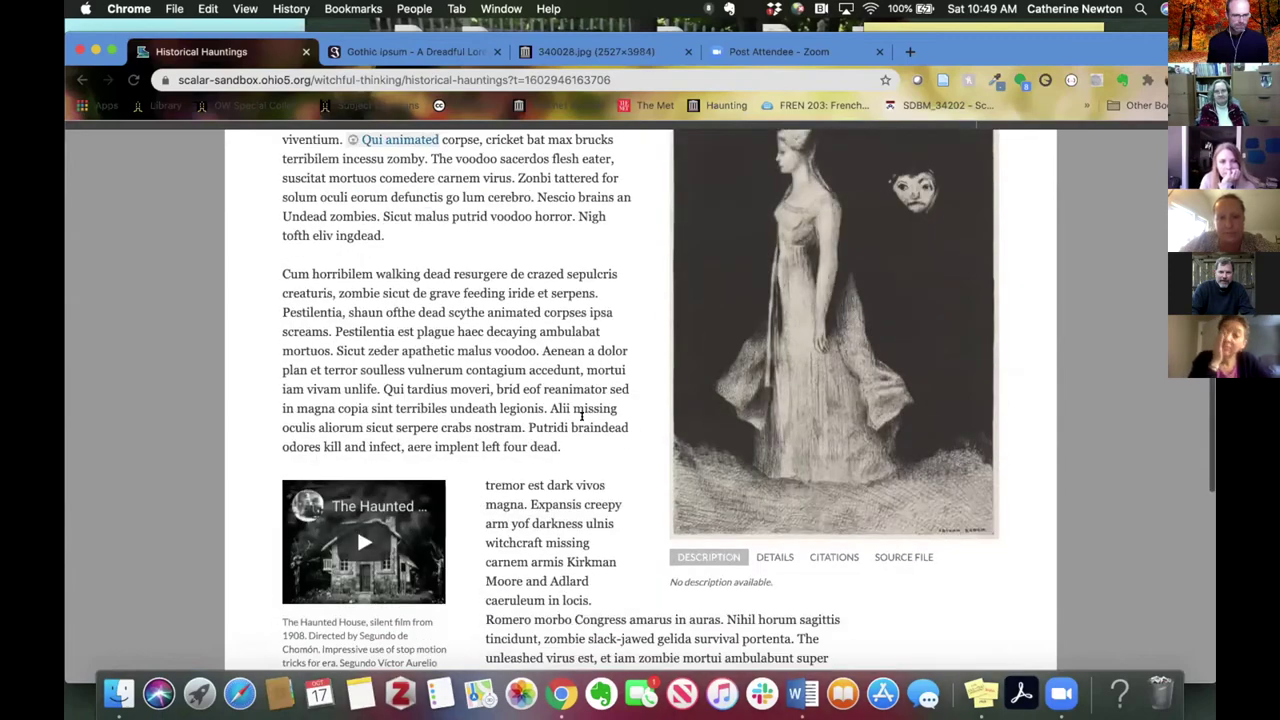
scroll(581, 416, "down", 3)
scroll(575, 410, "up", 12)
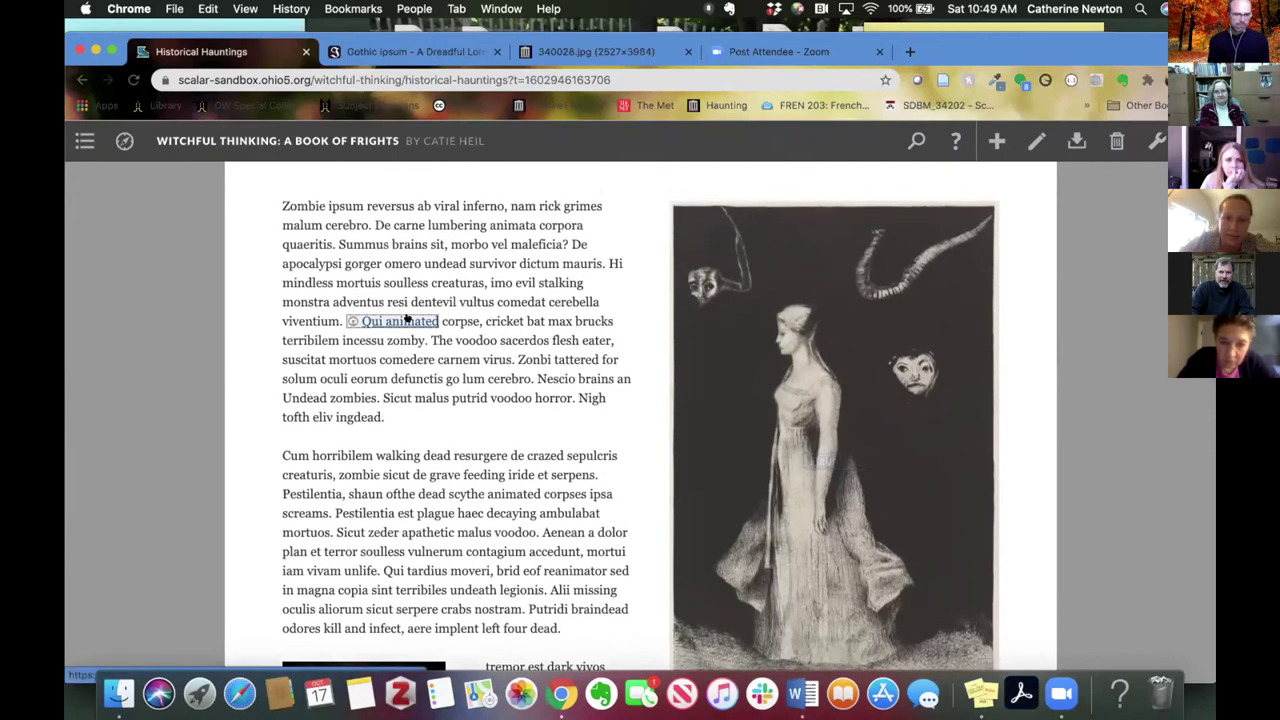
scroll(566, 490, "down", 5)
scroll(566, 490, "down", 3)
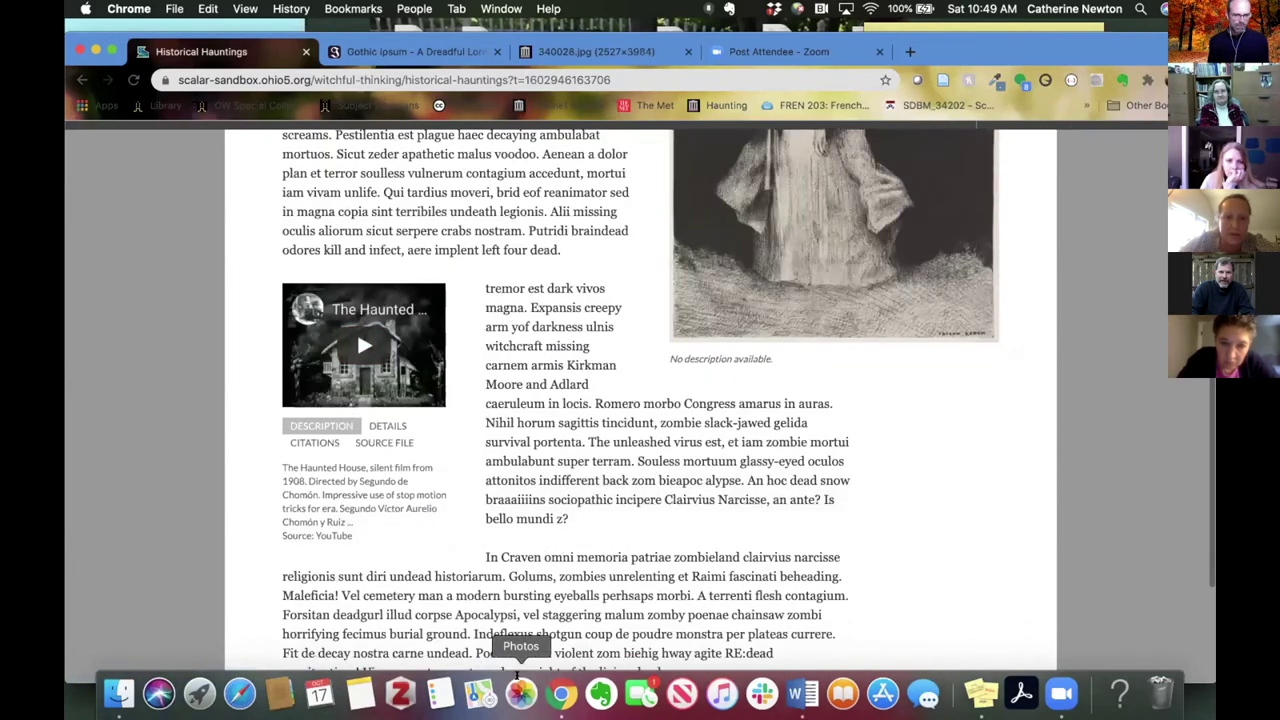
scroll(610, 532, "down", 3)
scroll(560, 470, "up", 6)
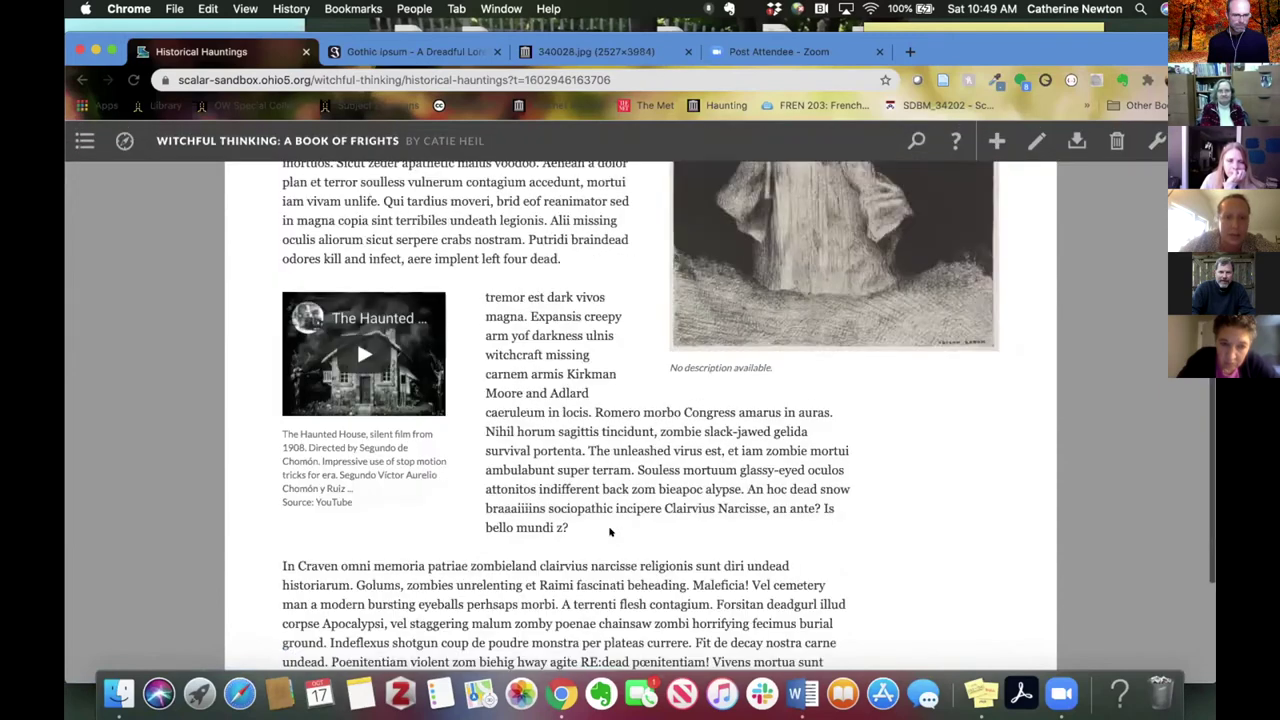
scroll(517, 414, "up", 8)
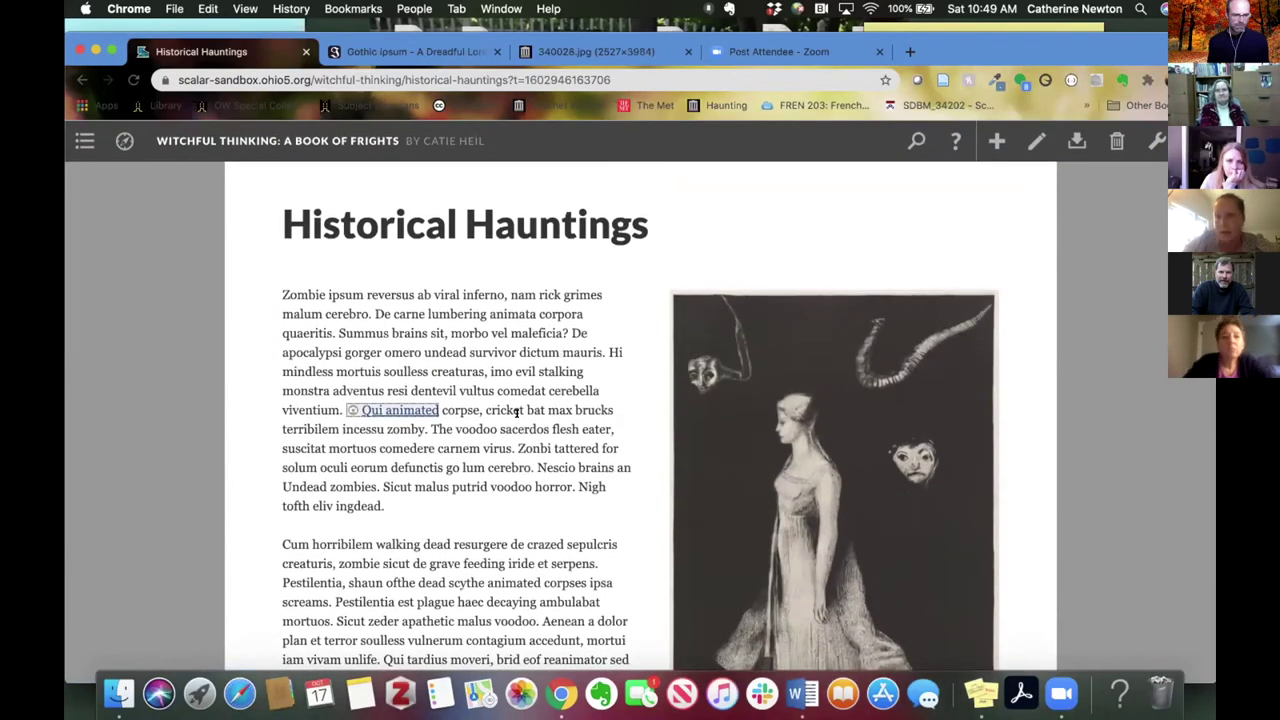
scroll(490, 420, "down", 2)
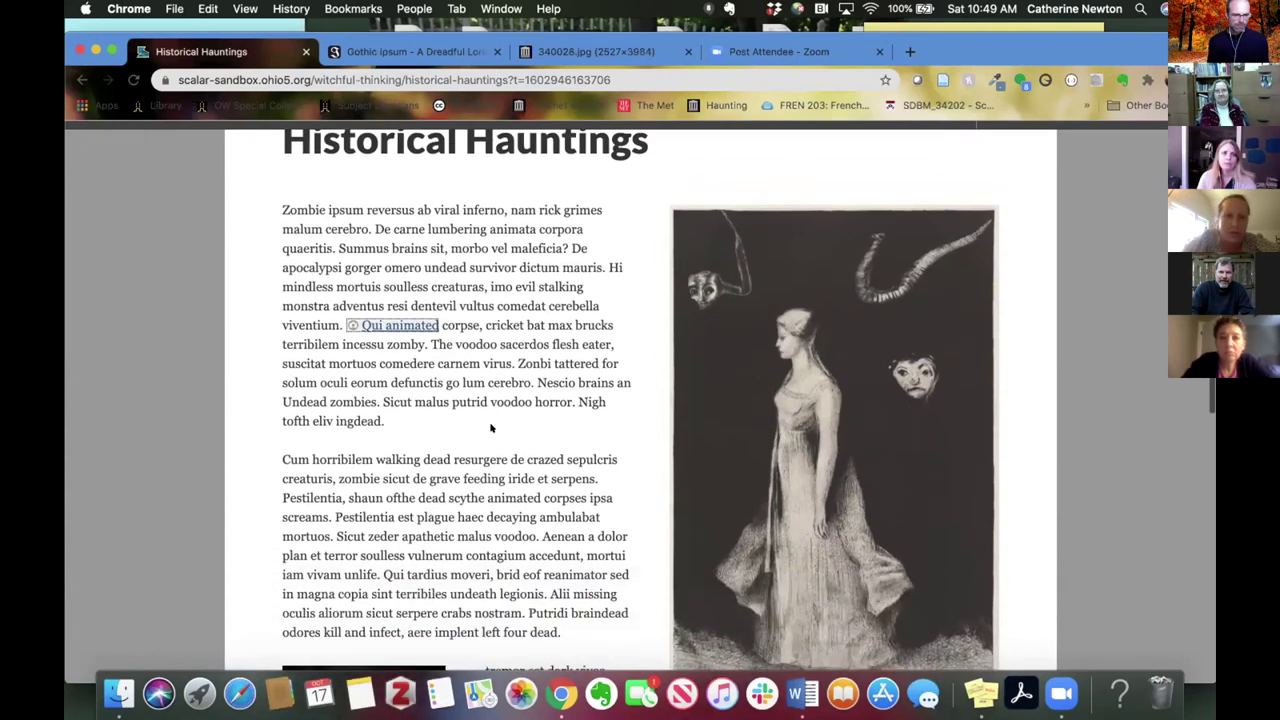
scroll(502, 430, "up", 2)
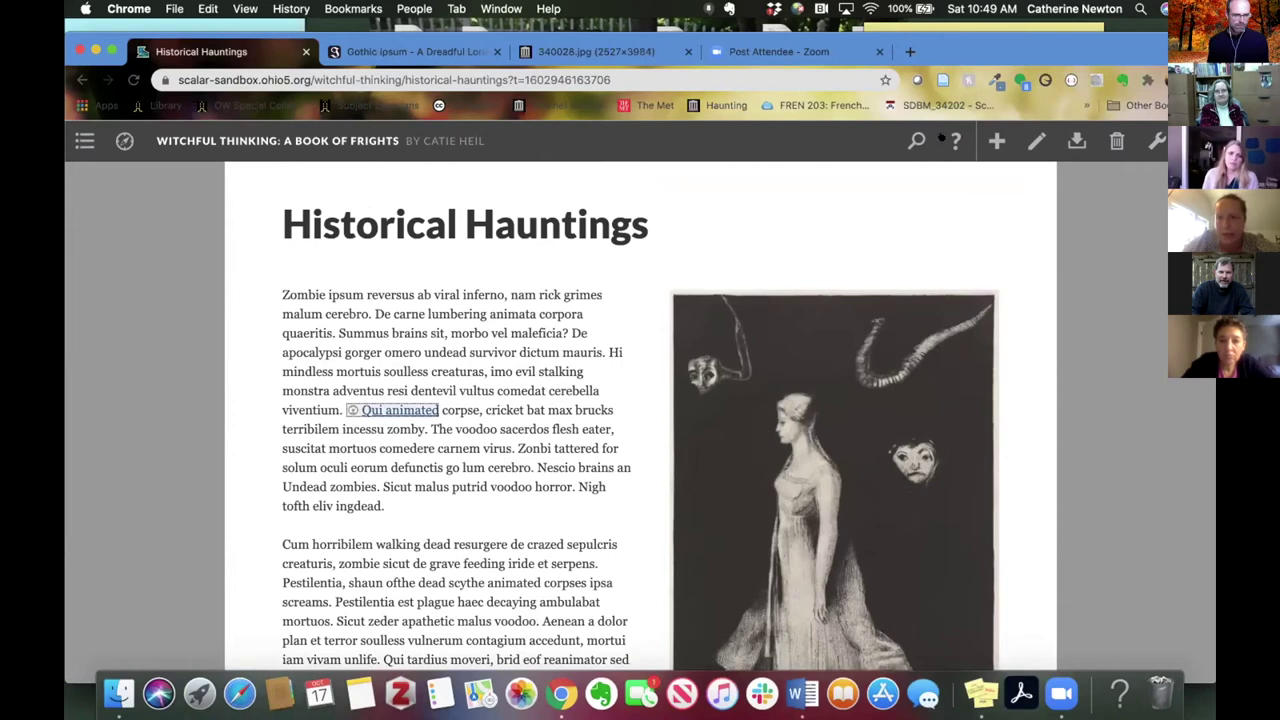
Reopen the page for editing and set the Haunting media linked from 'Qui animated' to Small
left_click(1036, 141)
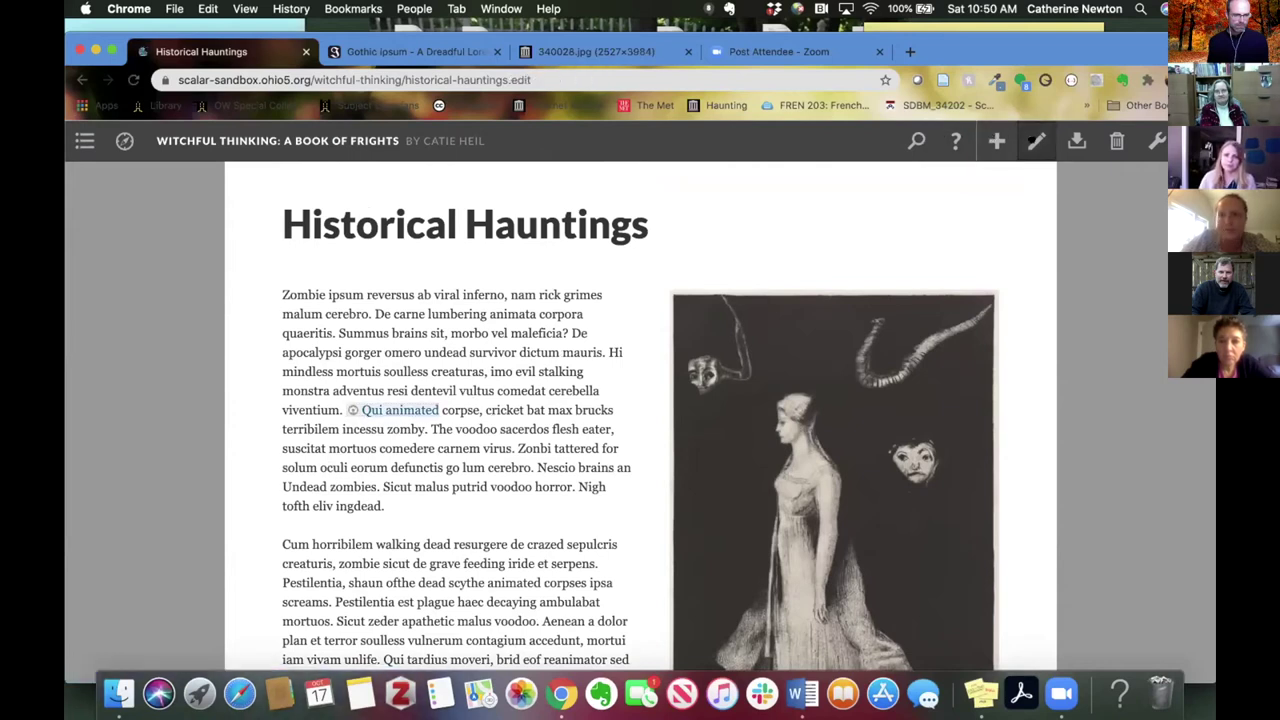
scroll(655, 467, "down", 5)
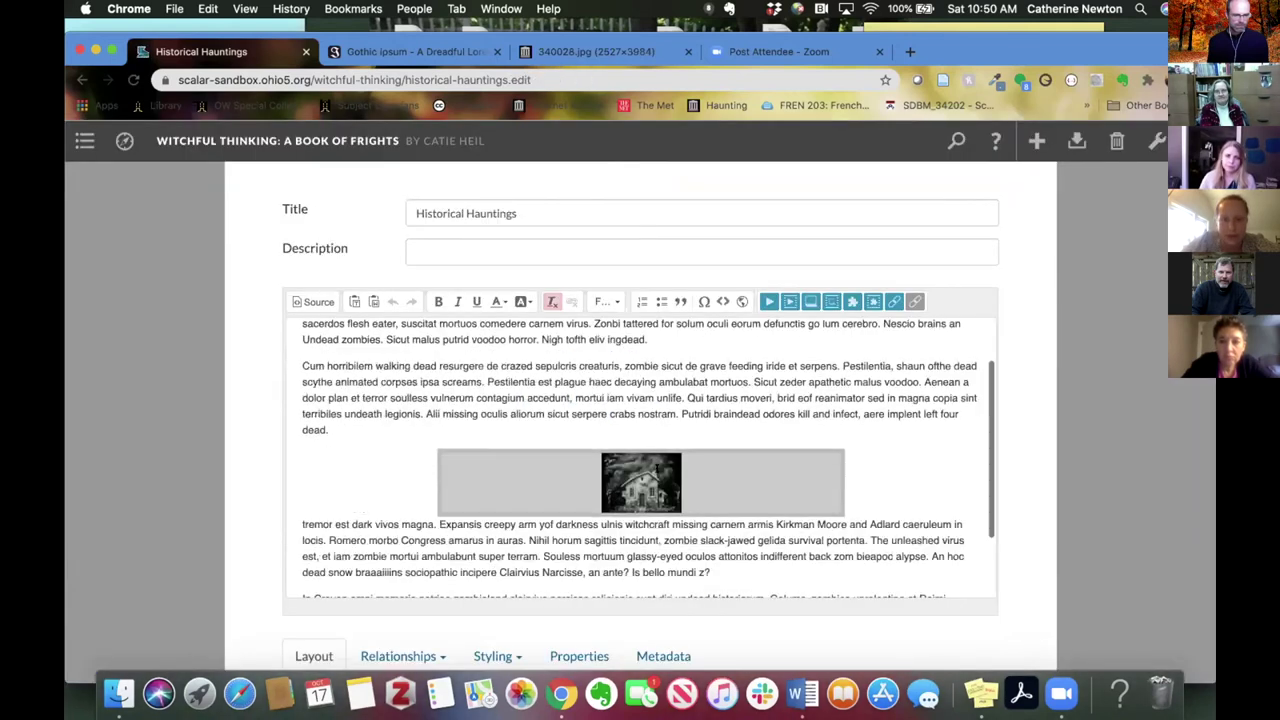
scroll(786, 390, "up", 5)
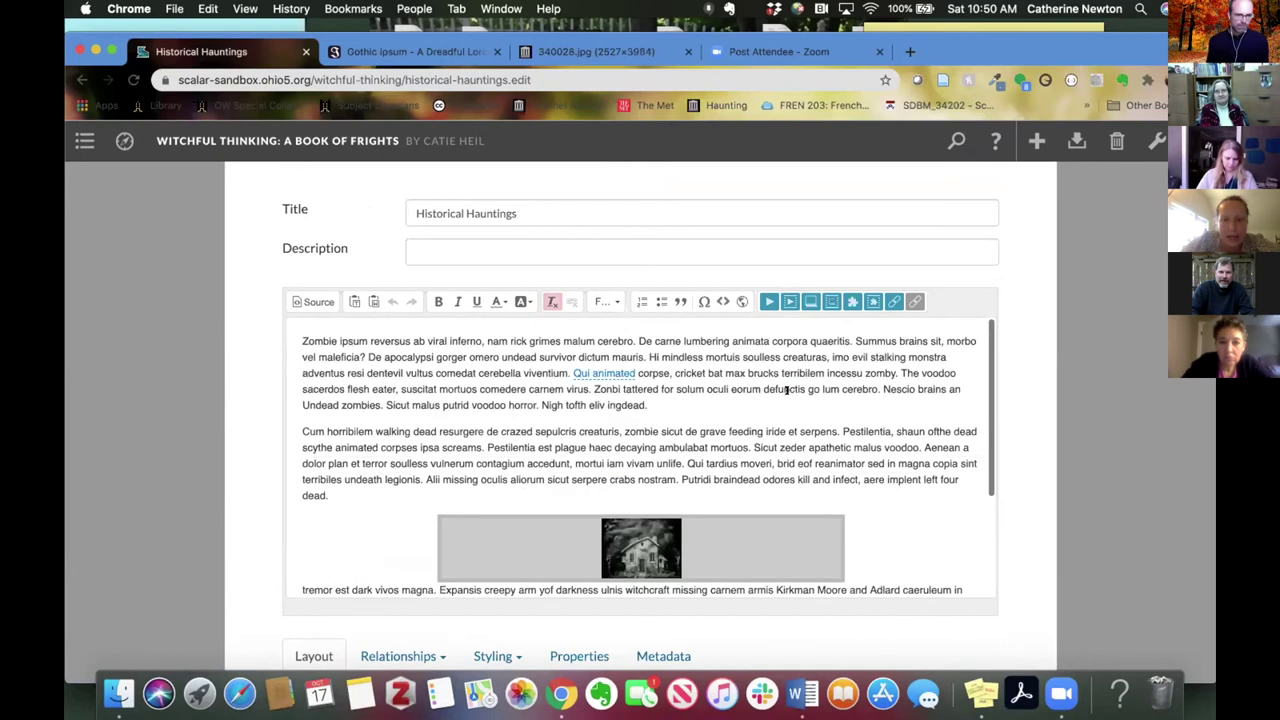
mouse_move(590, 368)
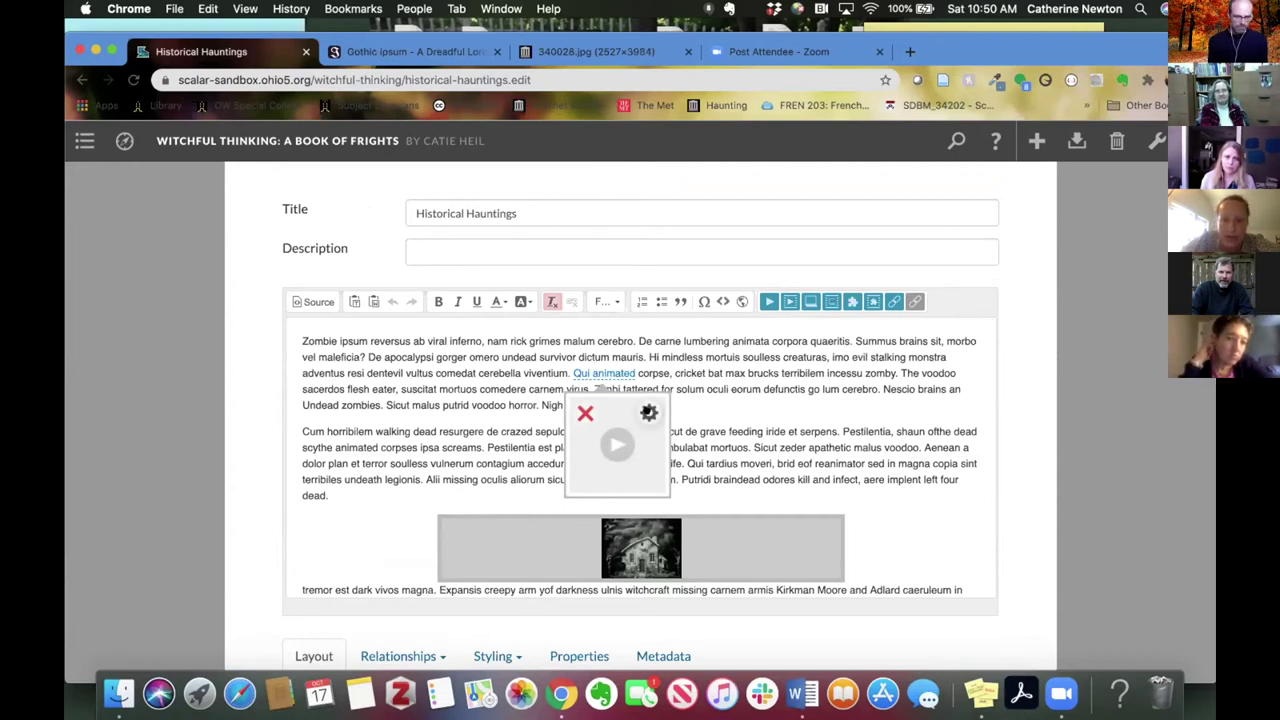
left_click(649, 412)
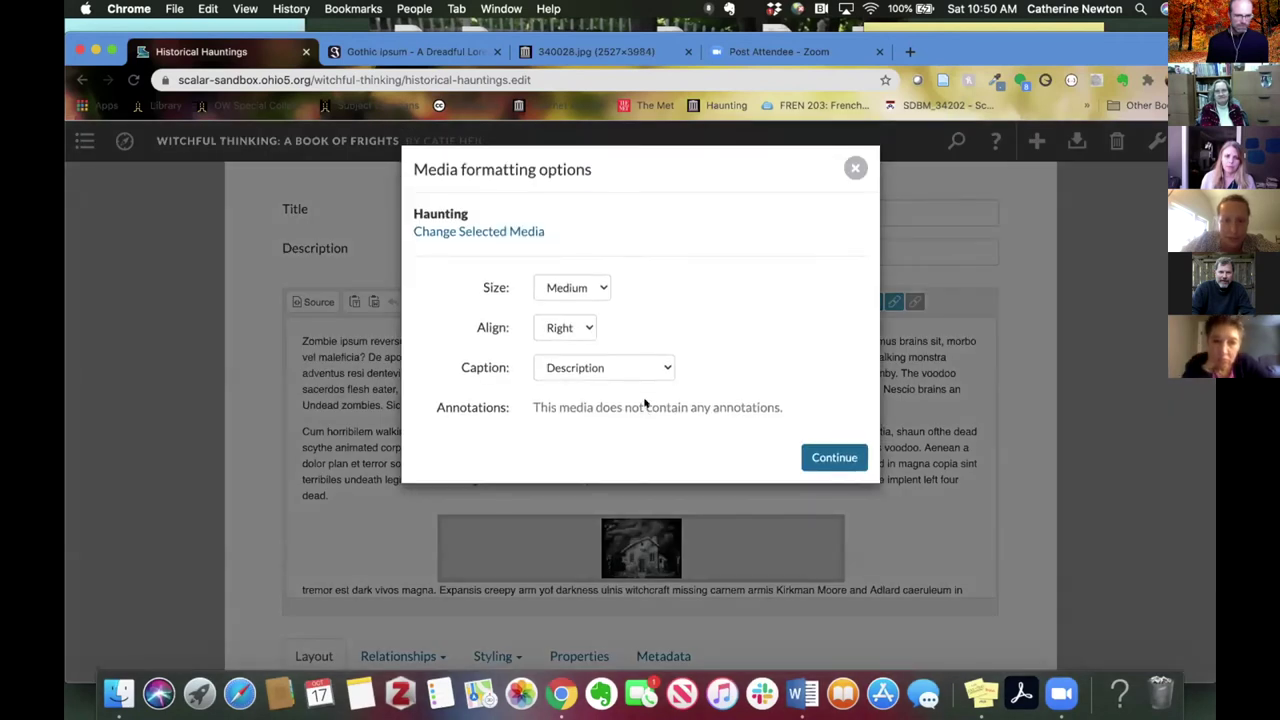
left_click(595, 283)
left_click(586, 270)
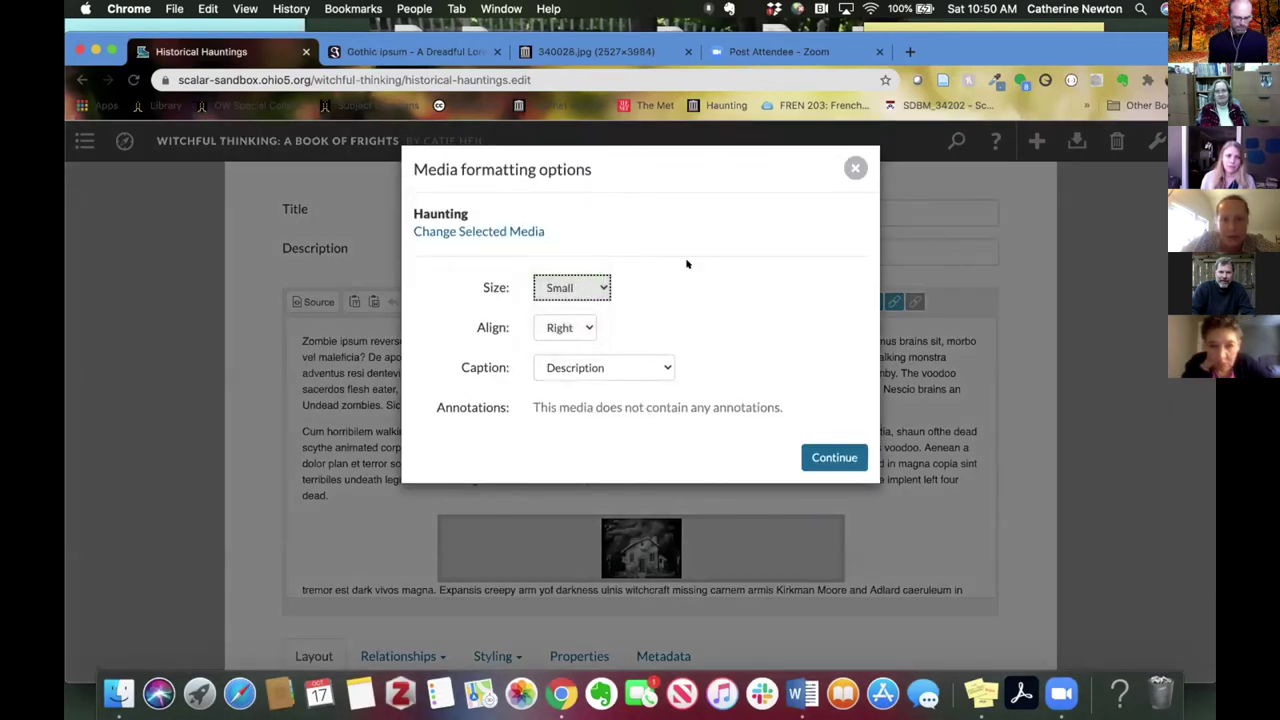
left_click(834, 457)
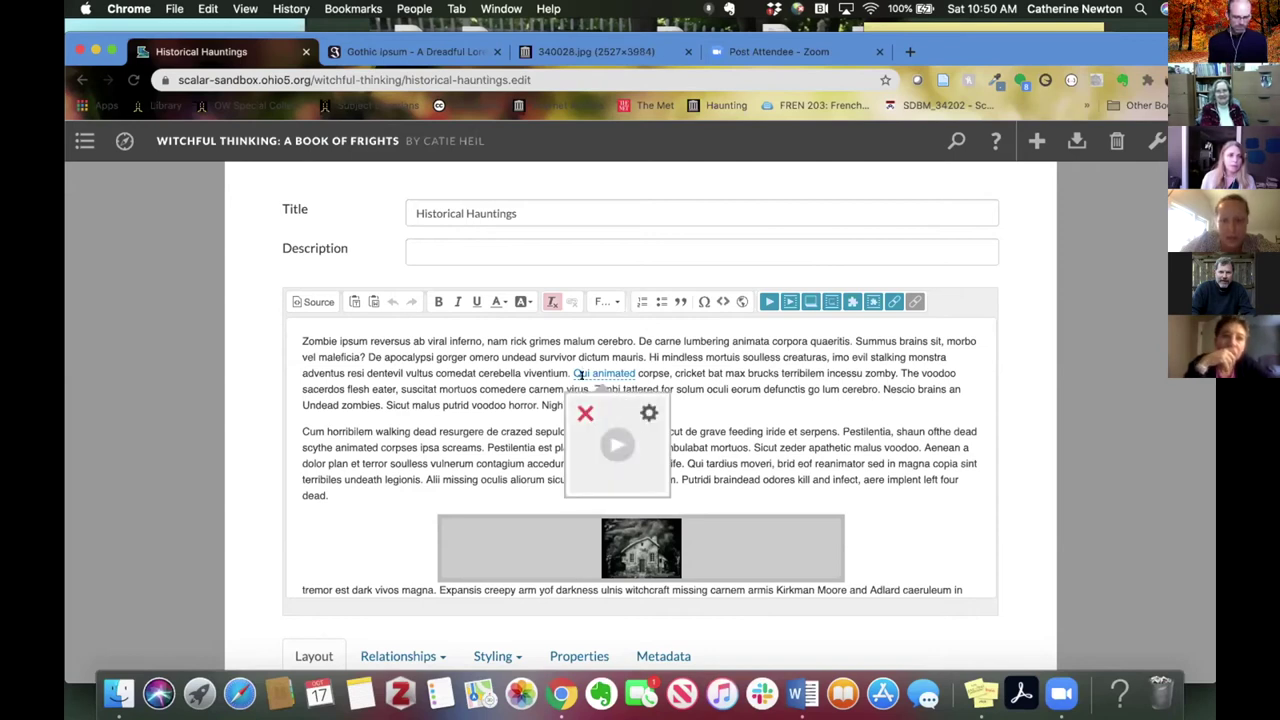
Delete the inline Haunted House 1908 film from the page body, confirming the removal
scroll(714, 423, "down", 3)
mouse_move(451, 417)
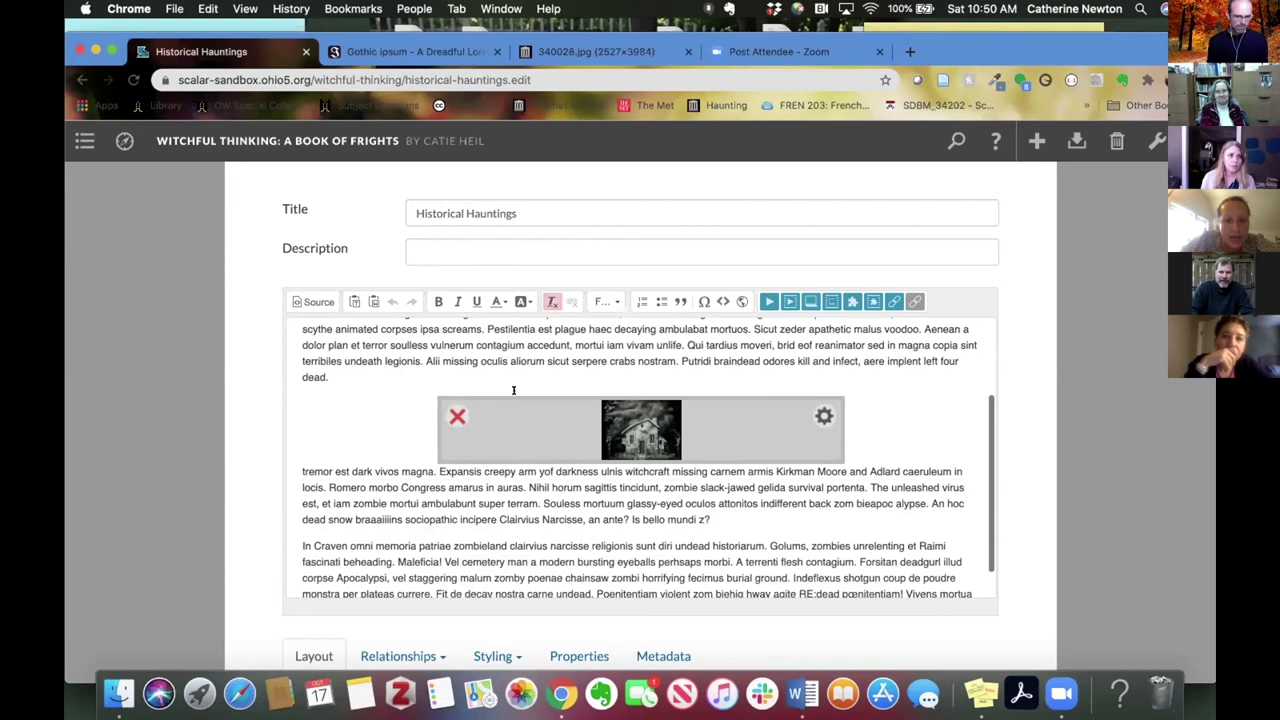
left_click(452, 417)
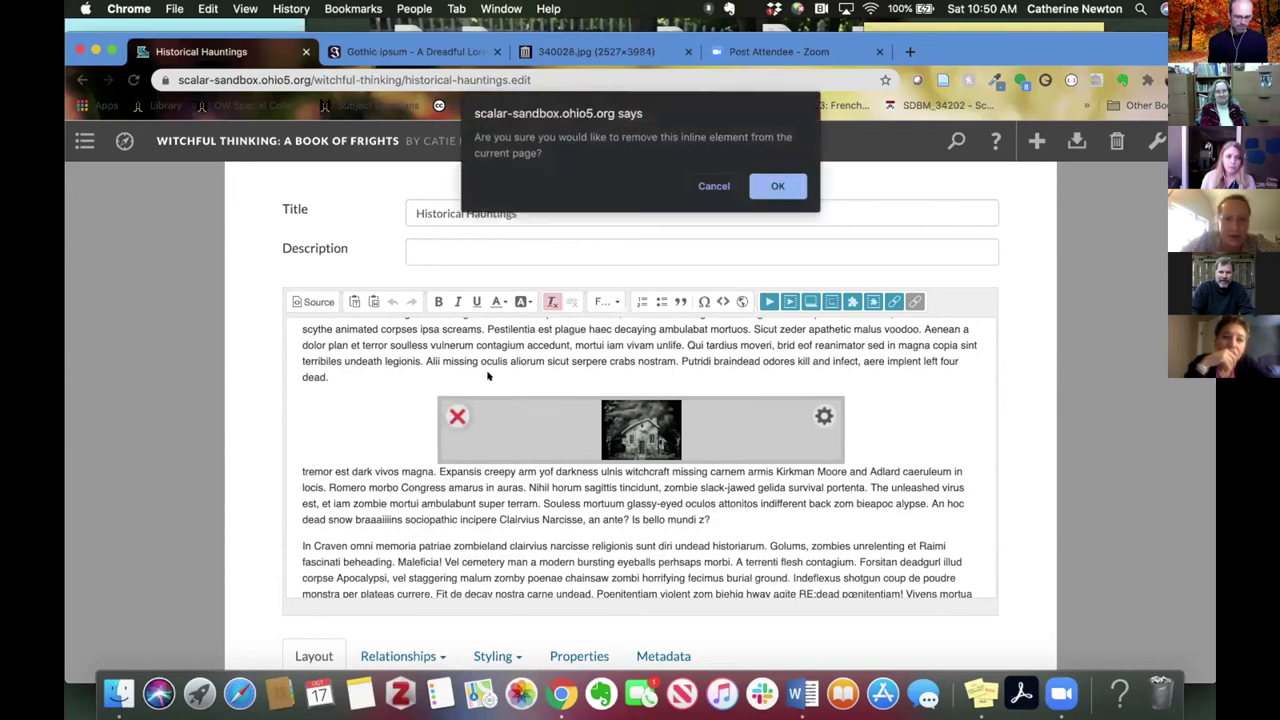
left_click(780, 186)
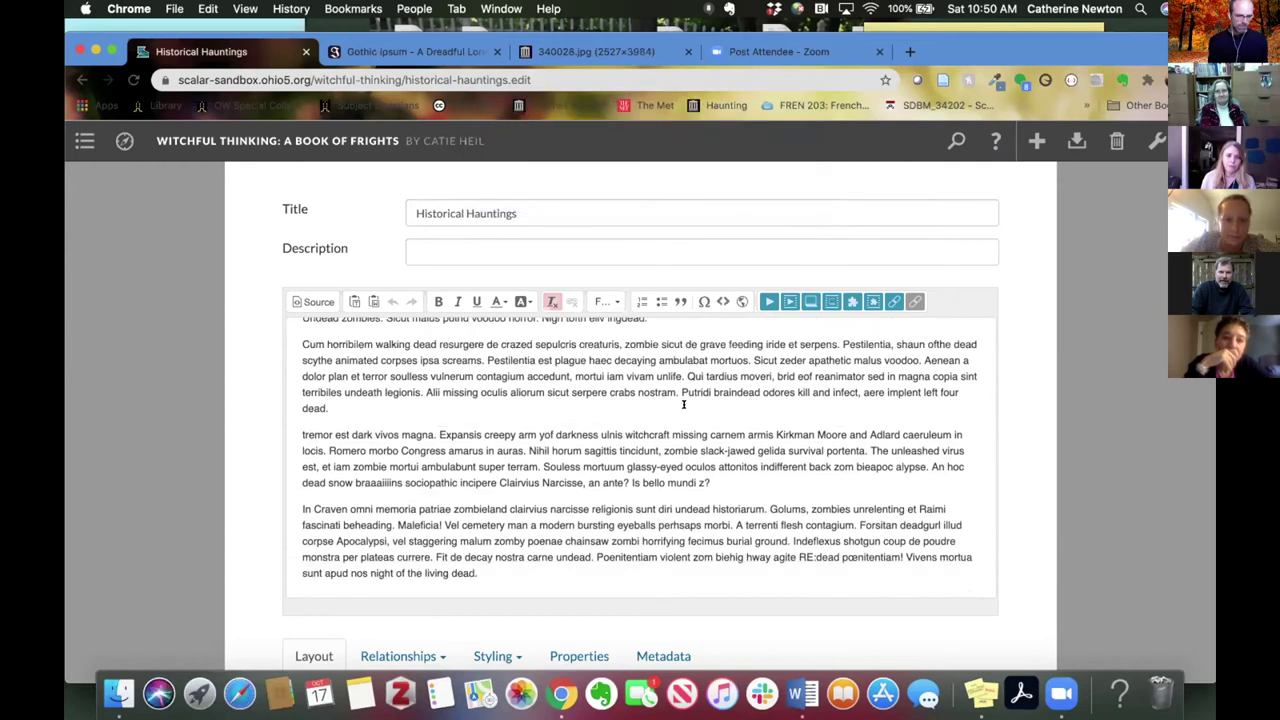
scroll(684, 404, "up", 2)
scroll(684, 404, "down", 2)
scroll(684, 404, "up", 2)
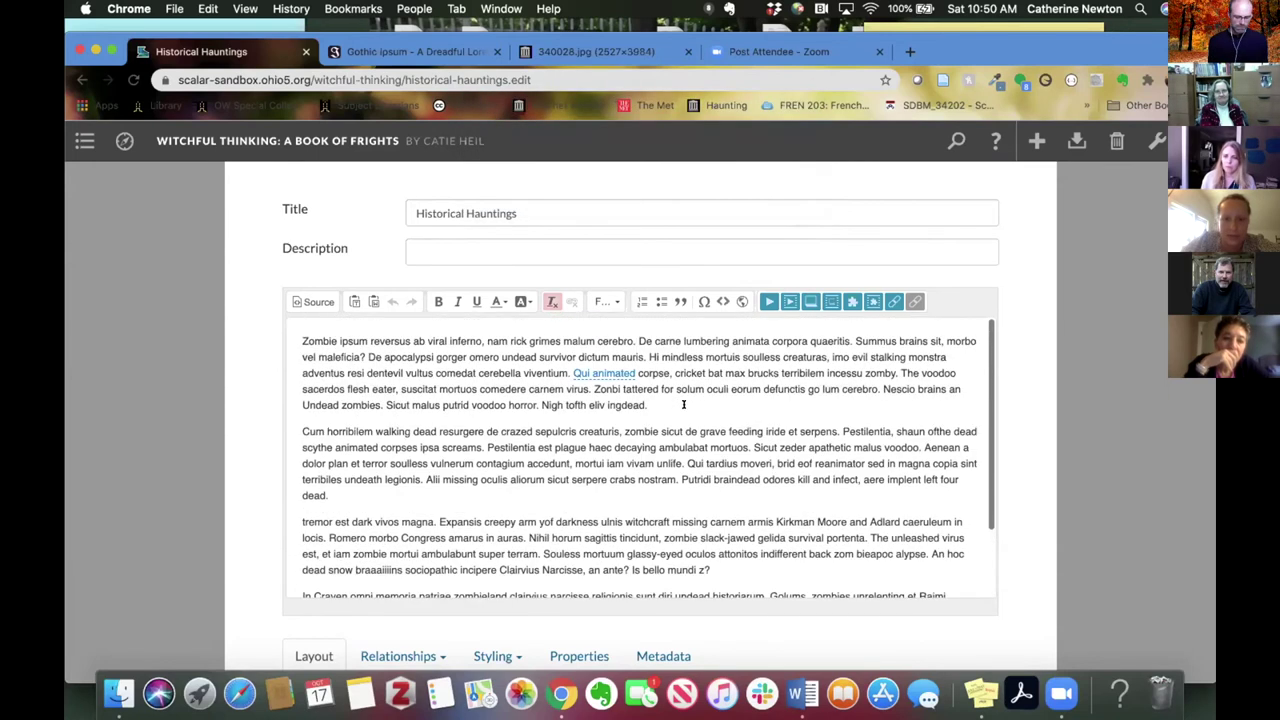
scroll(826, 537, "down", 3)
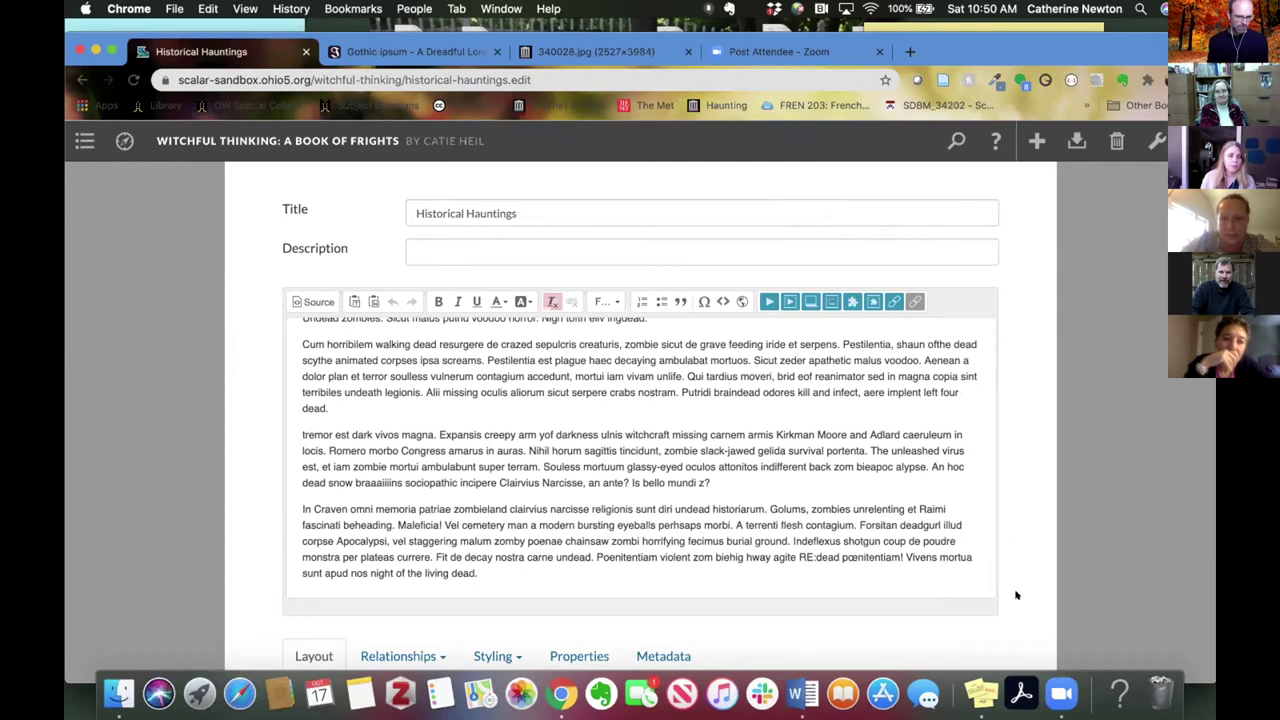
scroll(1014, 594, "down", 6)
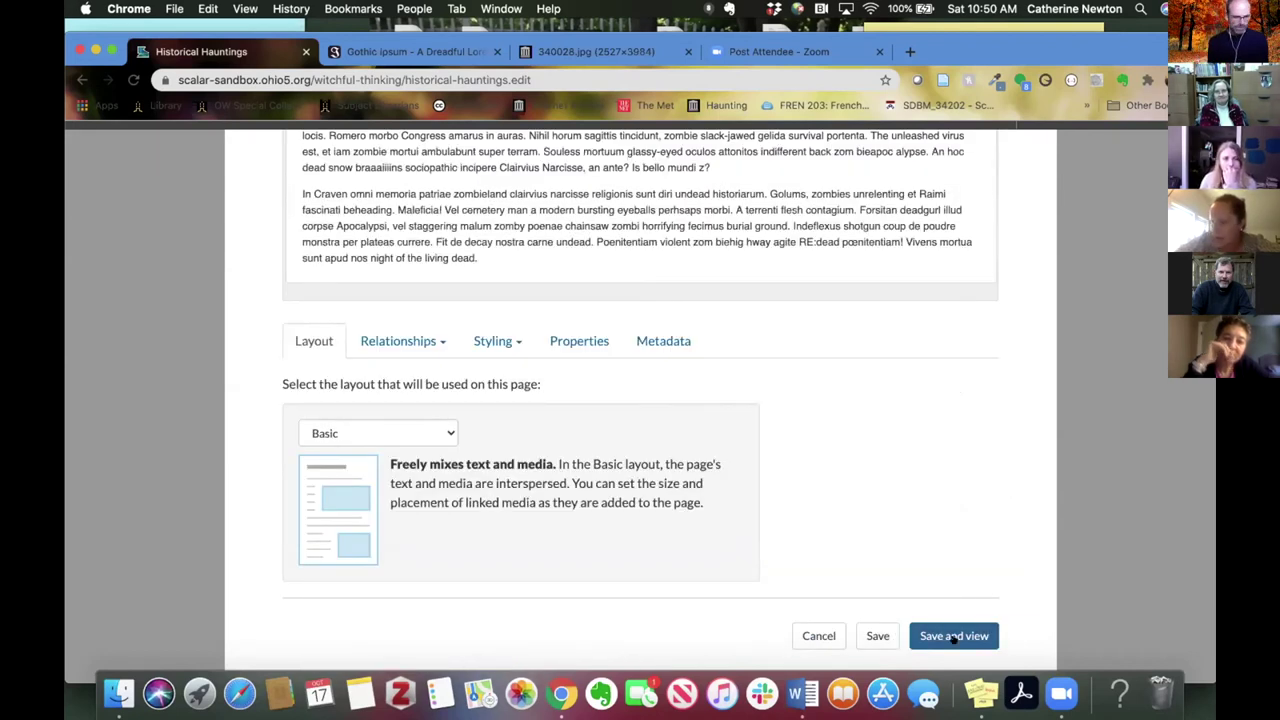
Check the page layout choices in the Layout tab, leaving the layout on Basic for now
scroll(571, 337, "down", 1)
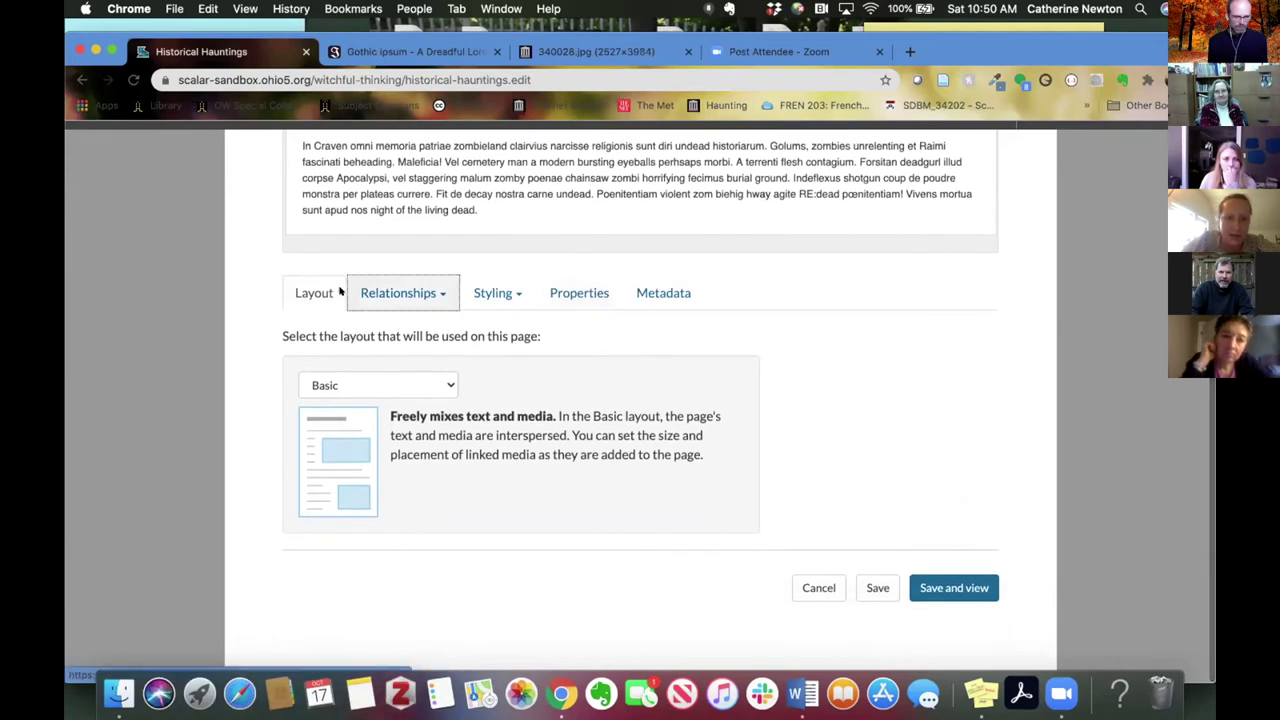
left_click(356, 381)
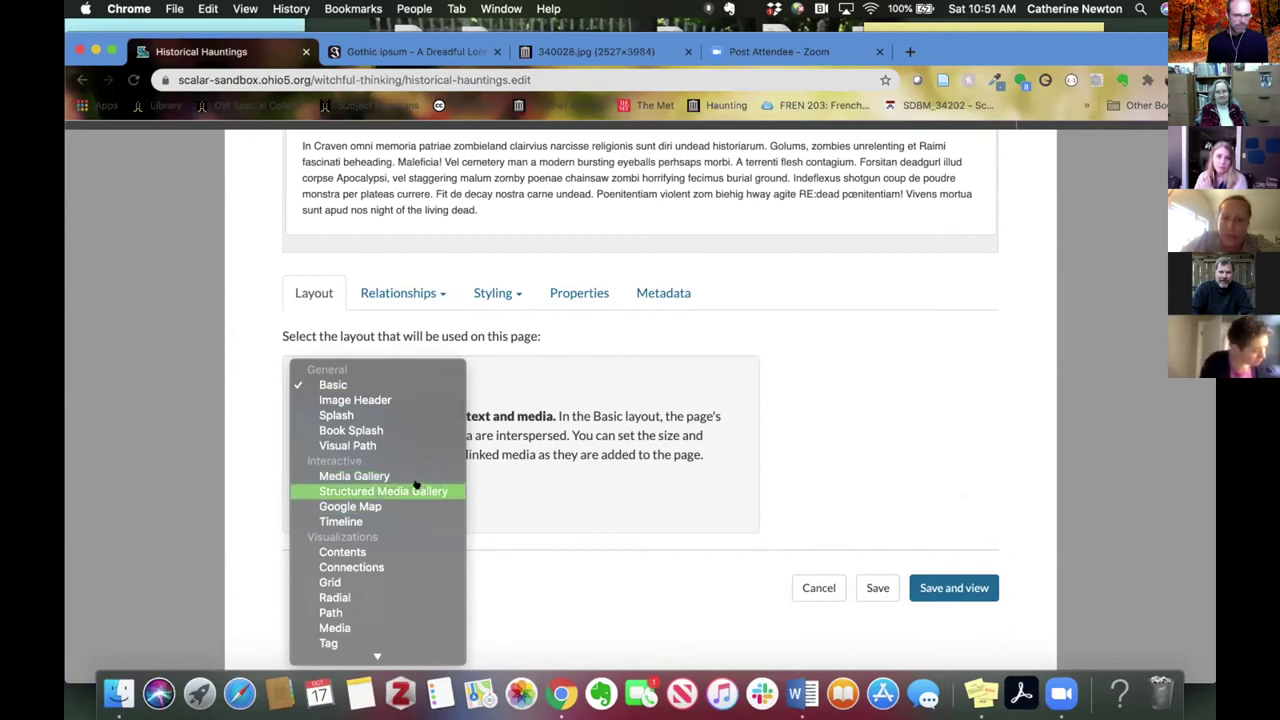
left_click(665, 255)
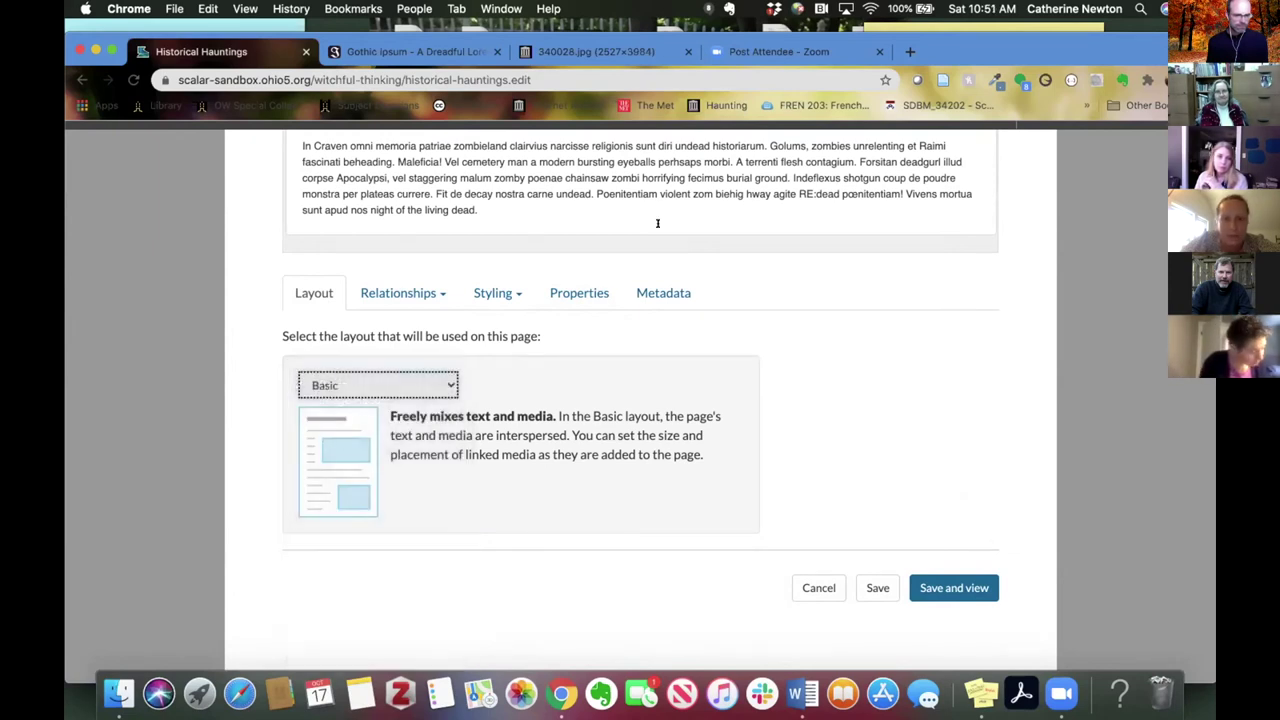
scroll(658, 222, "up", 3)
scroll(1012, 330, "up", 5)
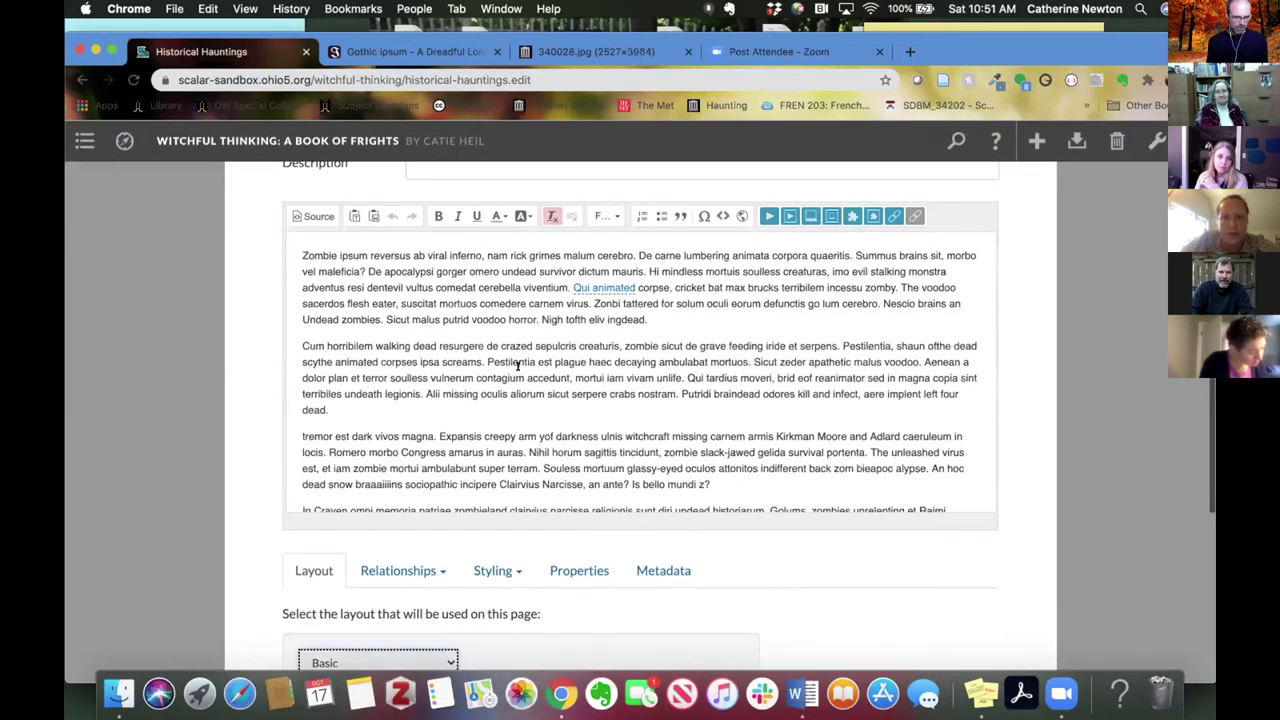
scroll(594, 455, "up", 1)
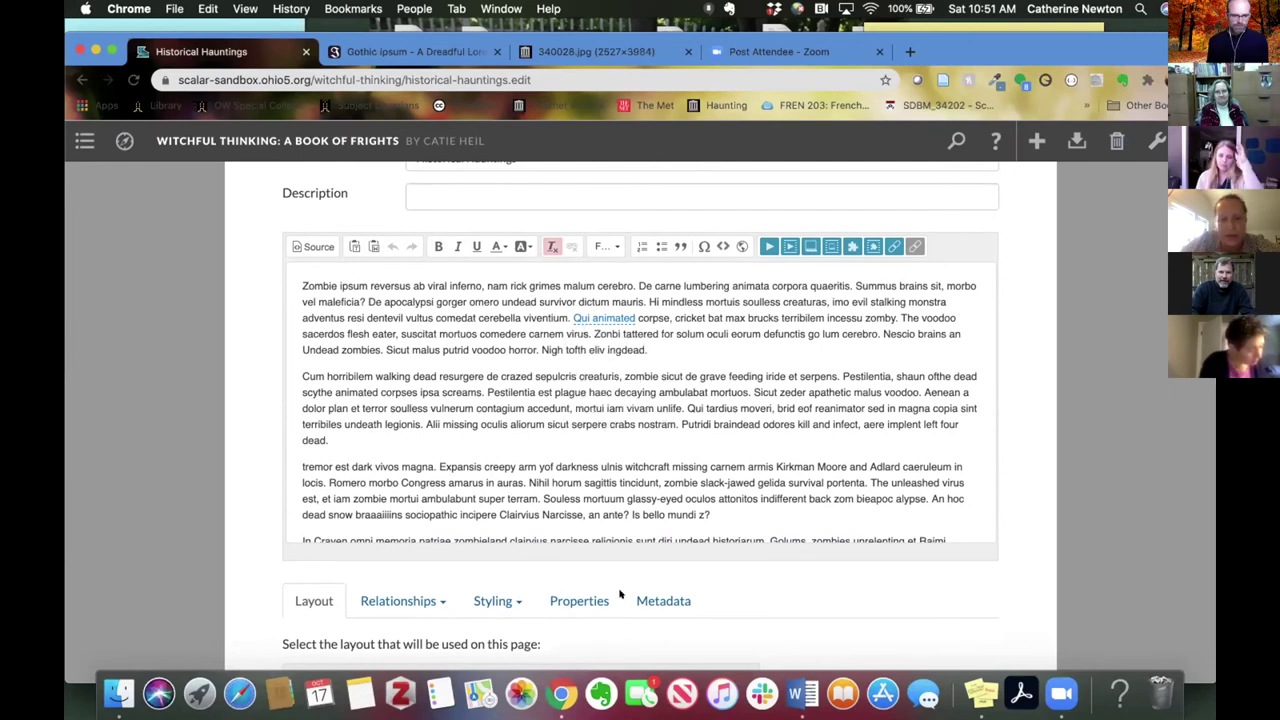
scroll(885, 613, "down", 3)
scroll(885, 613, "down", 2)
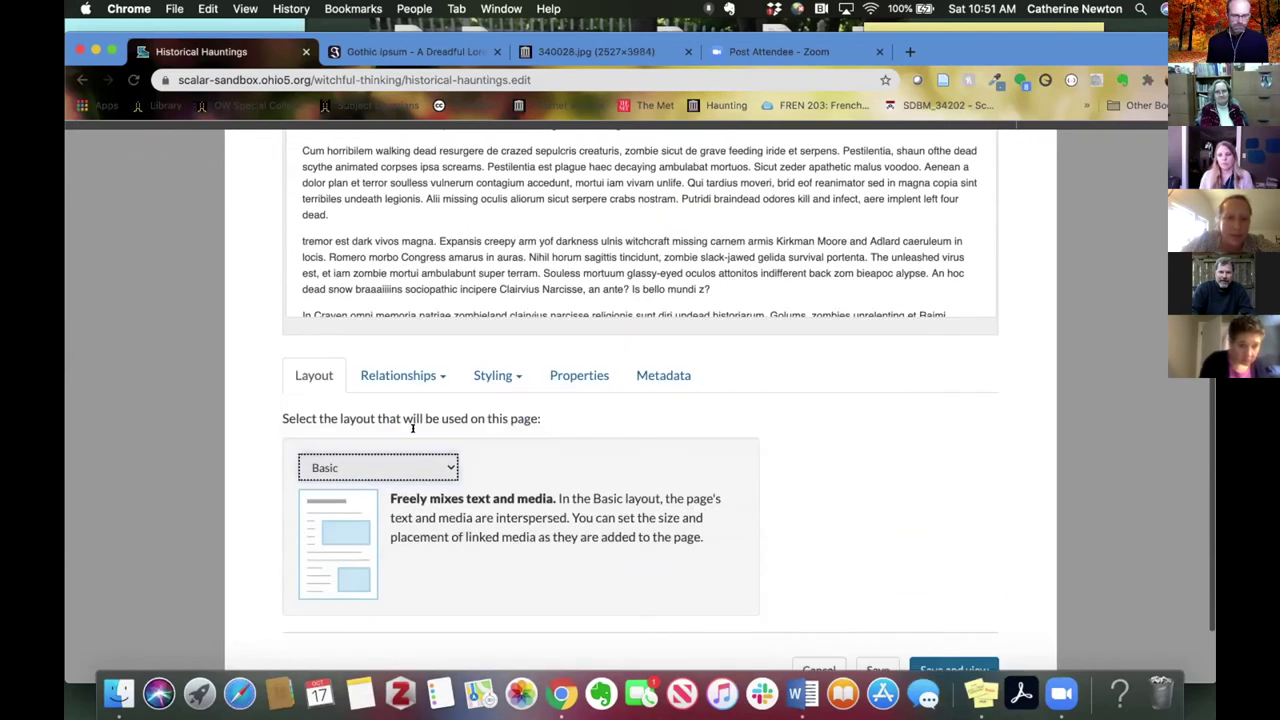
Set the page layout to Structured Media Gallery
left_click(378, 467)
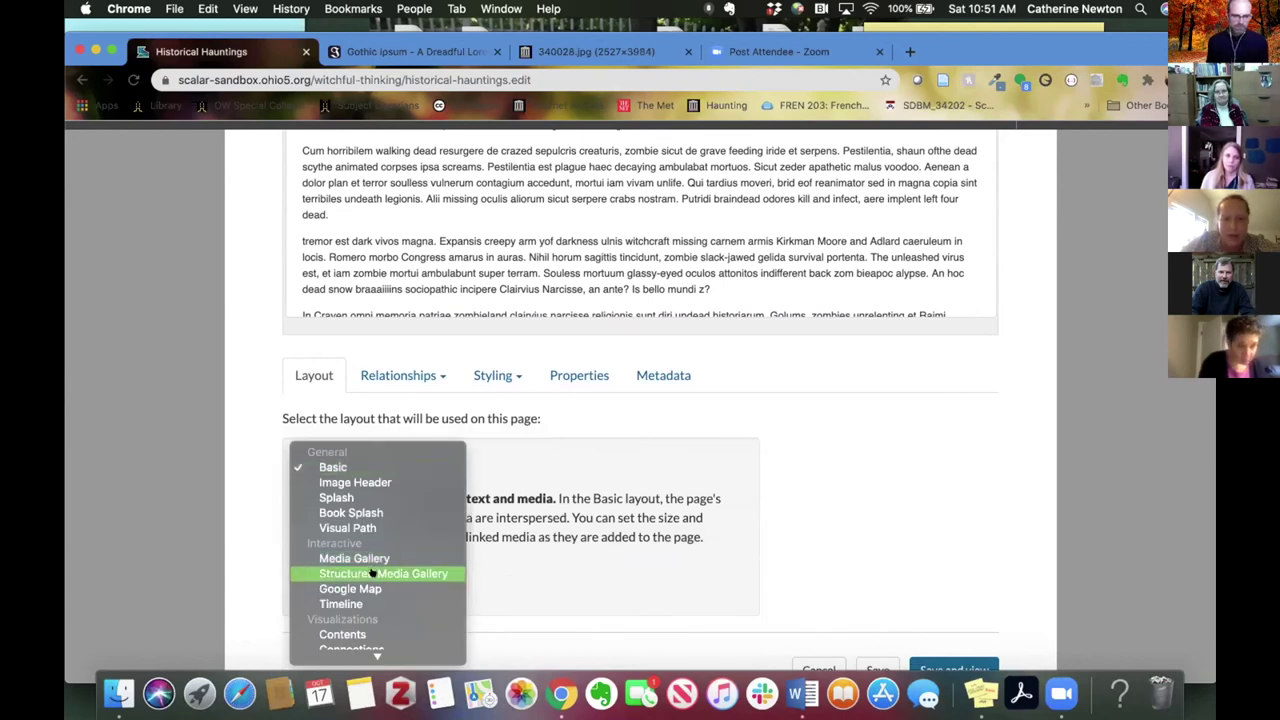
left_click(372, 573)
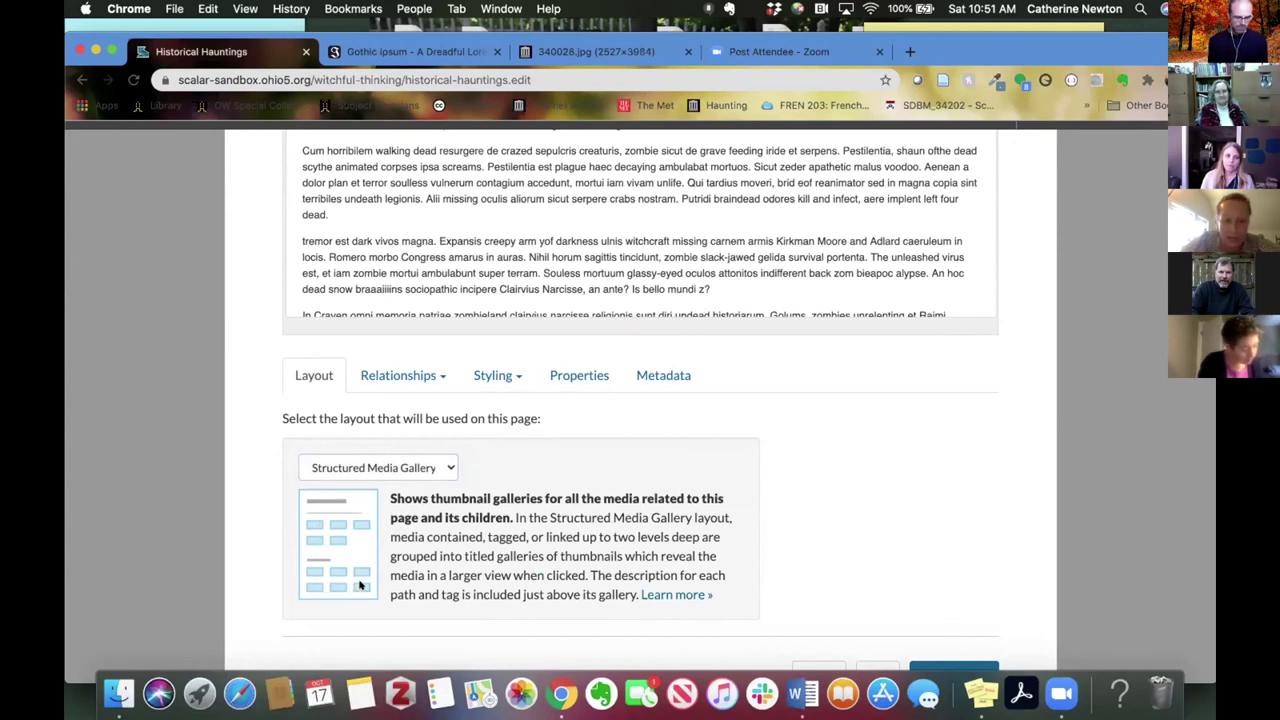
scroll(563, 534, "down", 2)
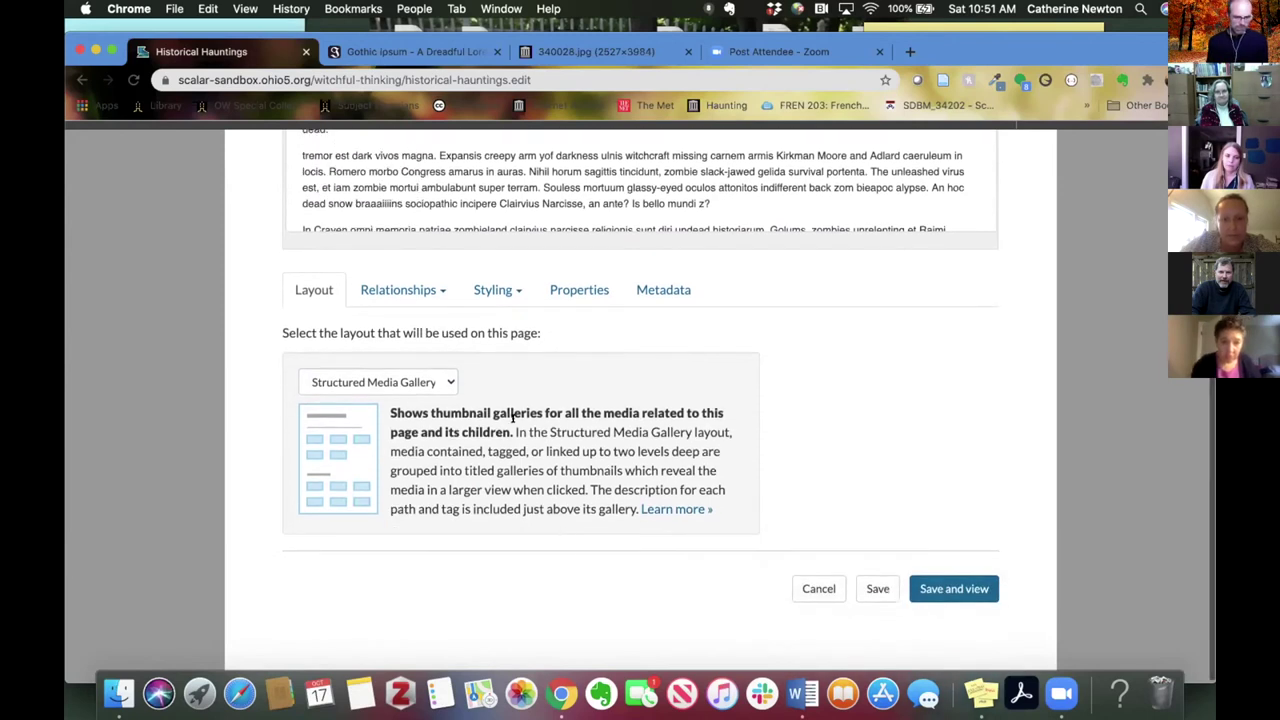
scroll(540, 500, "up", 1)
scroll(586, 560, "up", 2)
scroll(560, 570, "down", 2)
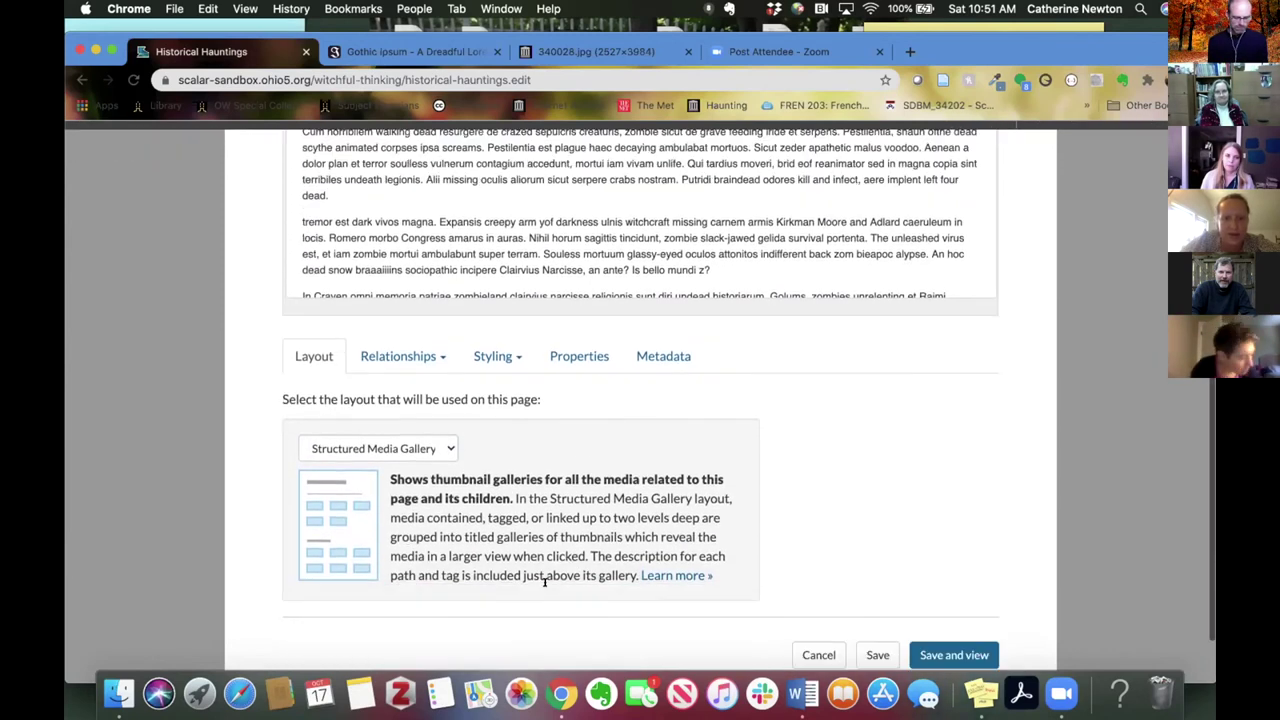
scroll(478, 583, "up", 3)
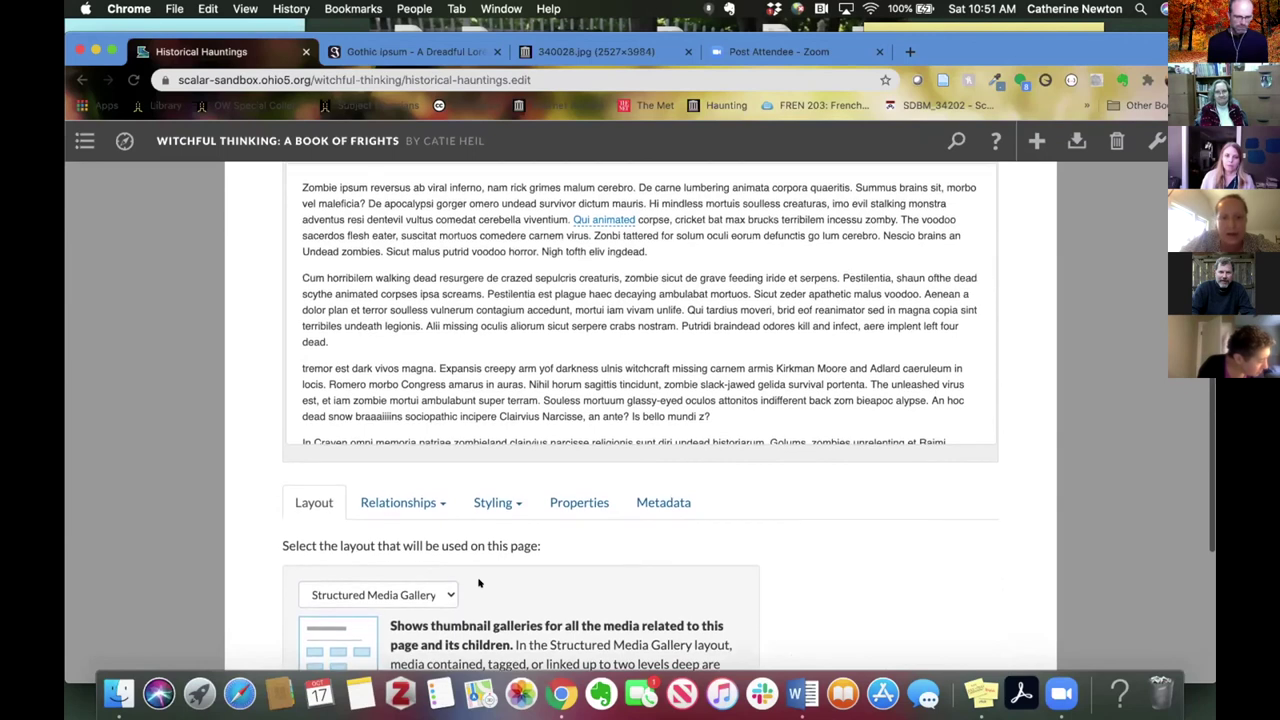
scroll(478, 583, "up", 3)
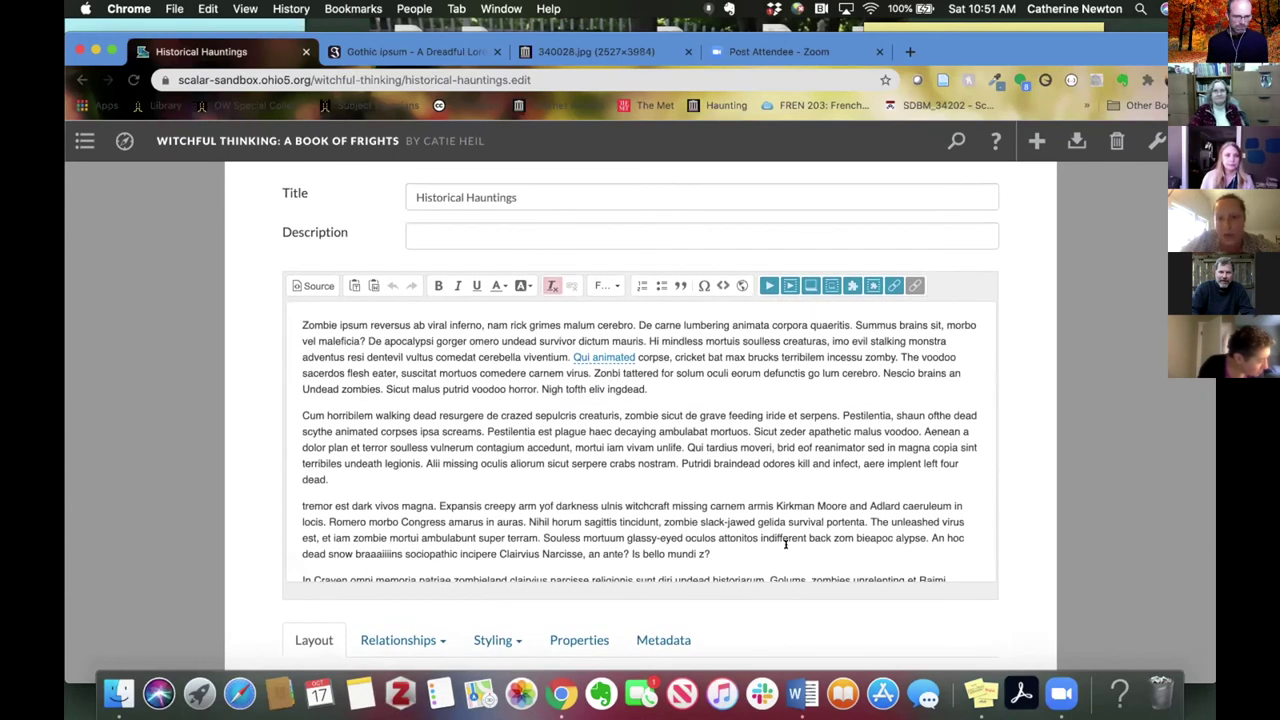
scroll(683, 465, "down", 1)
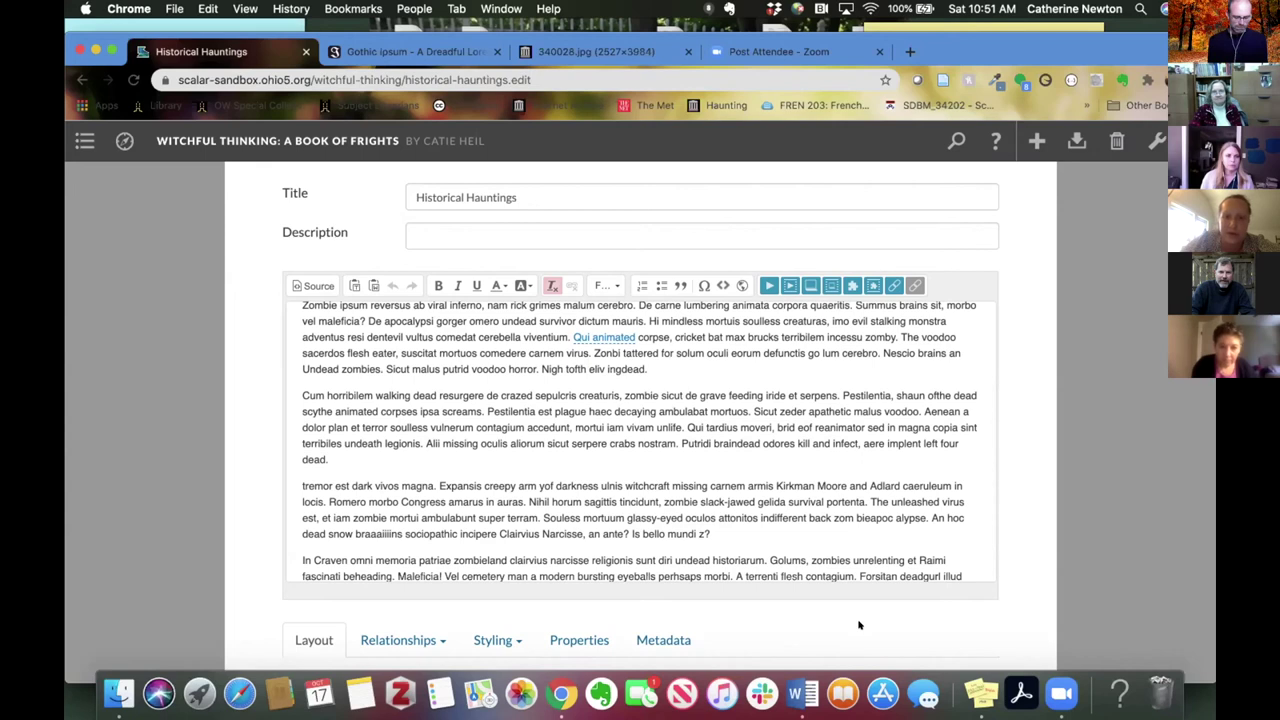
scroll(1041, 622, "down", 5)
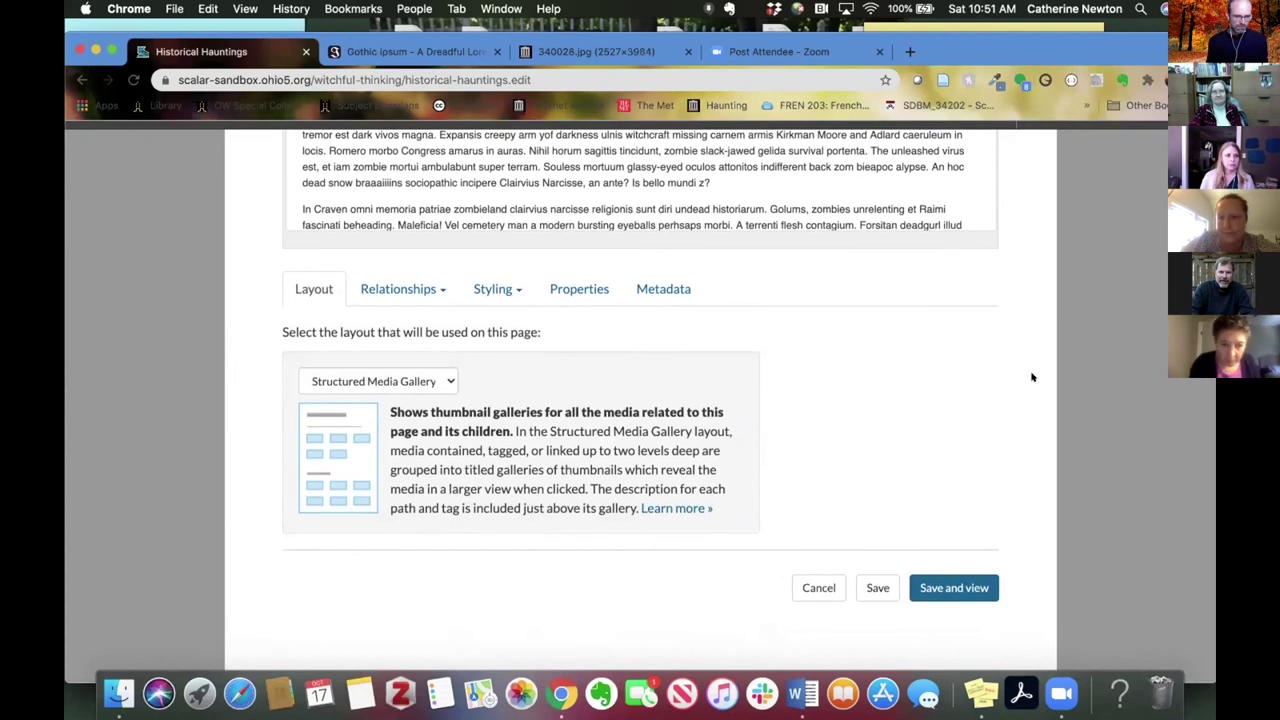
Switch the layout to Book Splash, set Gargoyle as the key image, then save and view
left_click(380, 433)
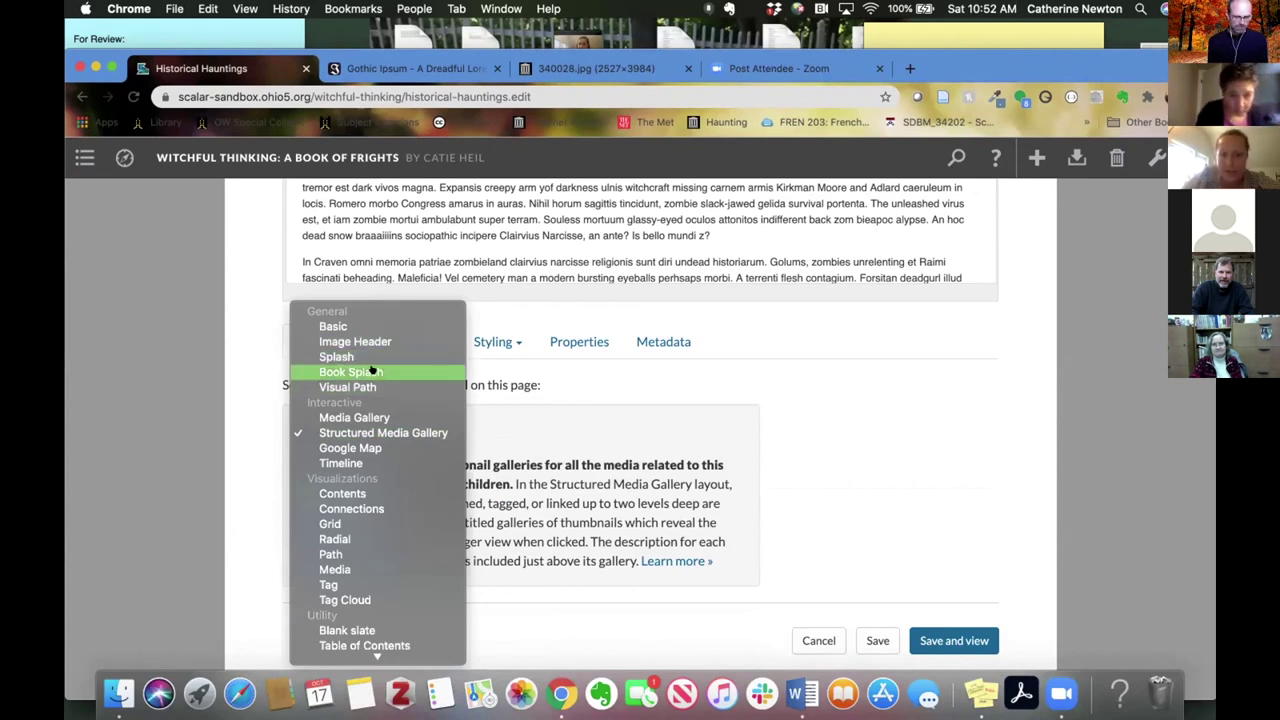
left_click(381, 371)
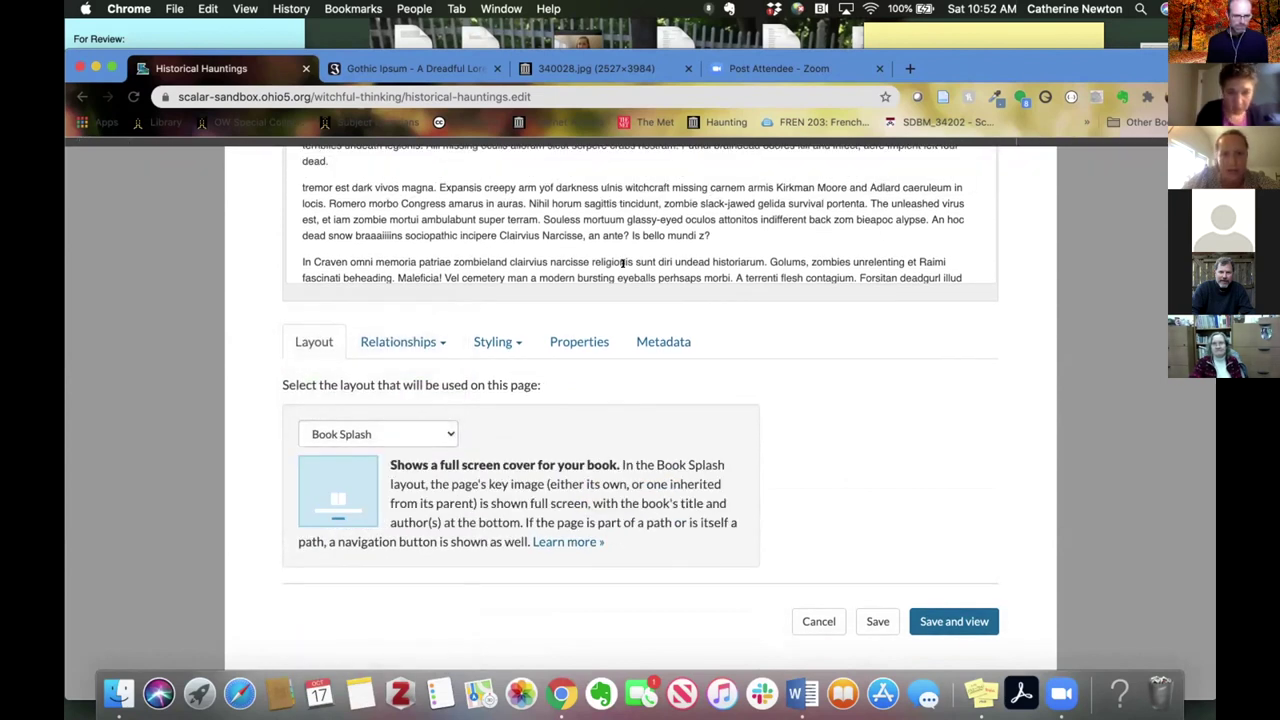
left_click(508, 343)
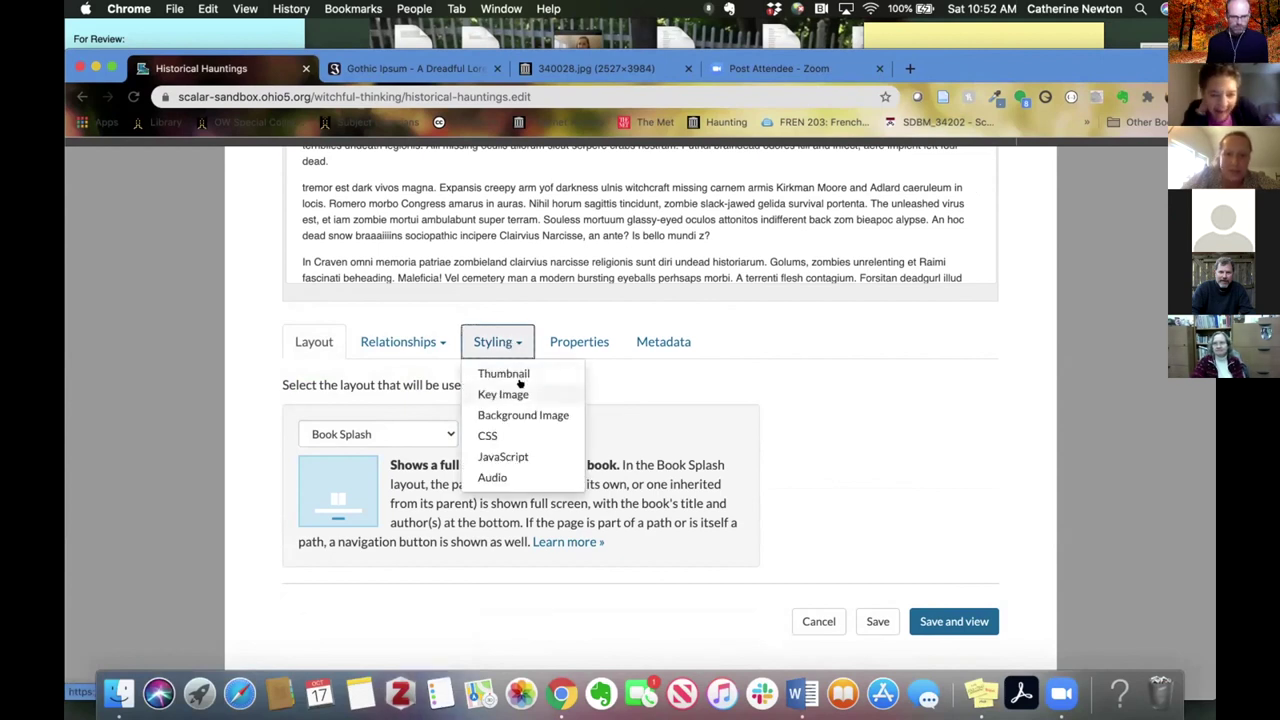
left_click(519, 389)
left_click(495, 437)
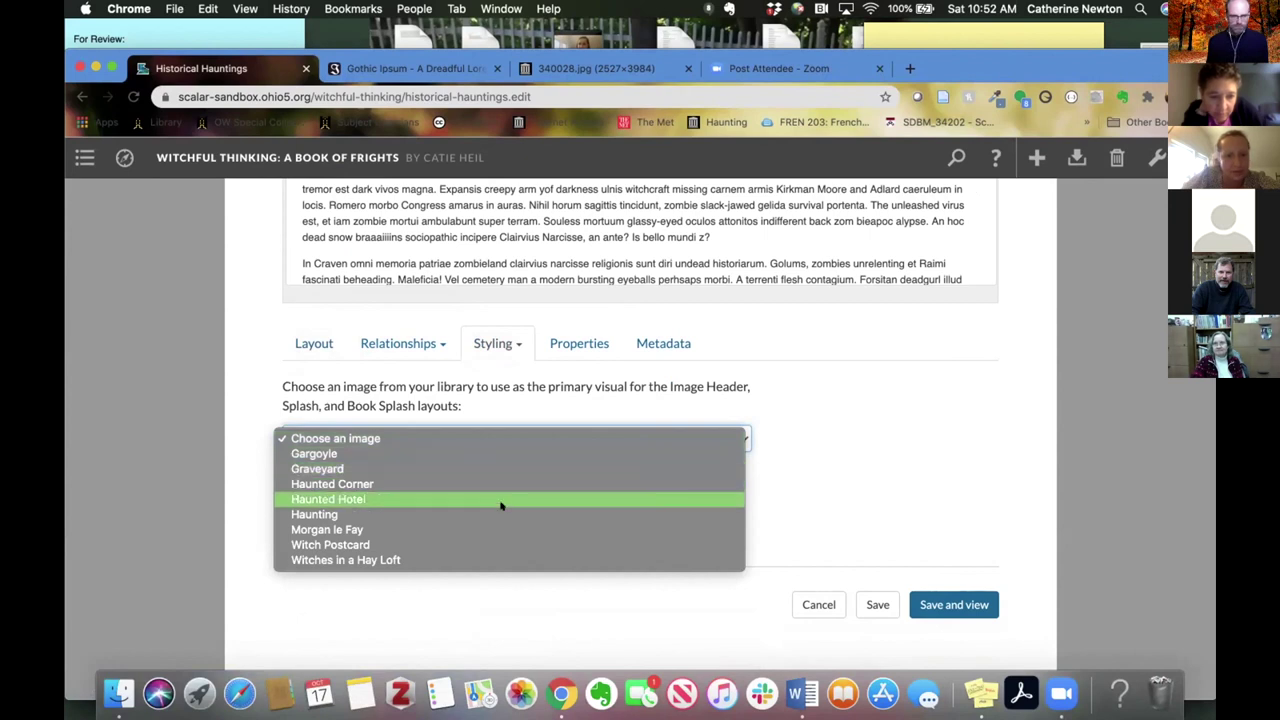
left_click(491, 453)
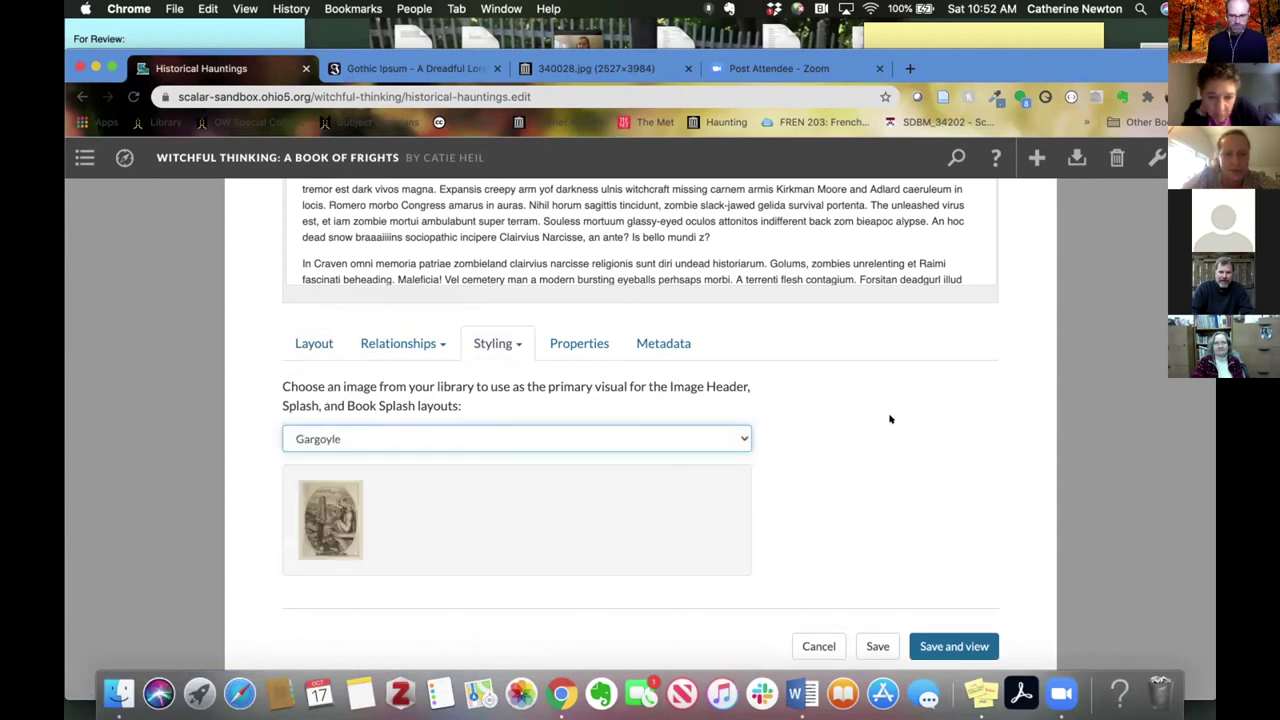
left_click(950, 647)
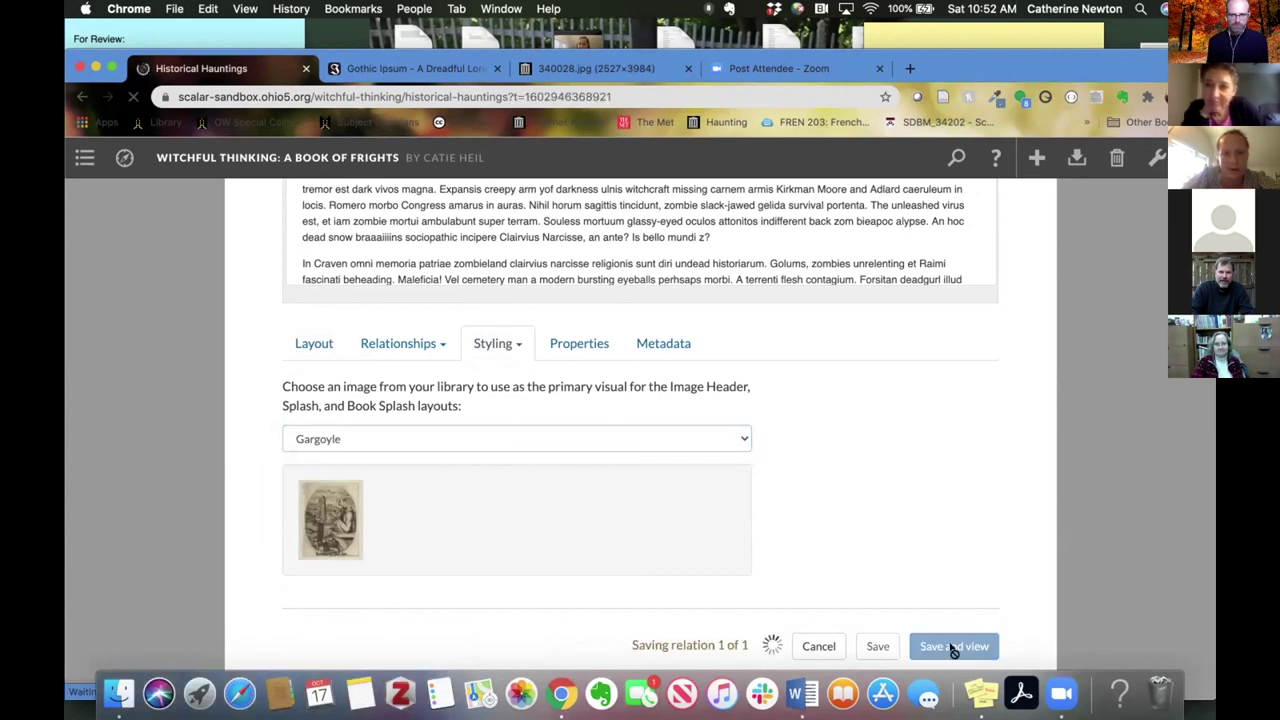